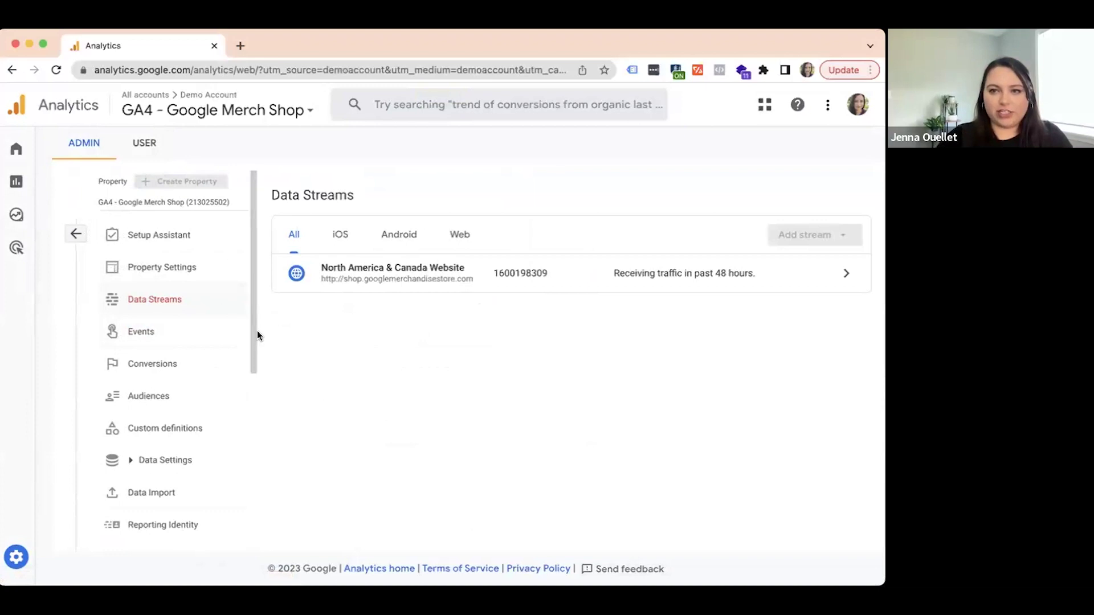
Step: Open the North America & Canada Website stream and scroll through its events and Google tag settings
{"action": "left_click", "coordinate": [414, 266]}
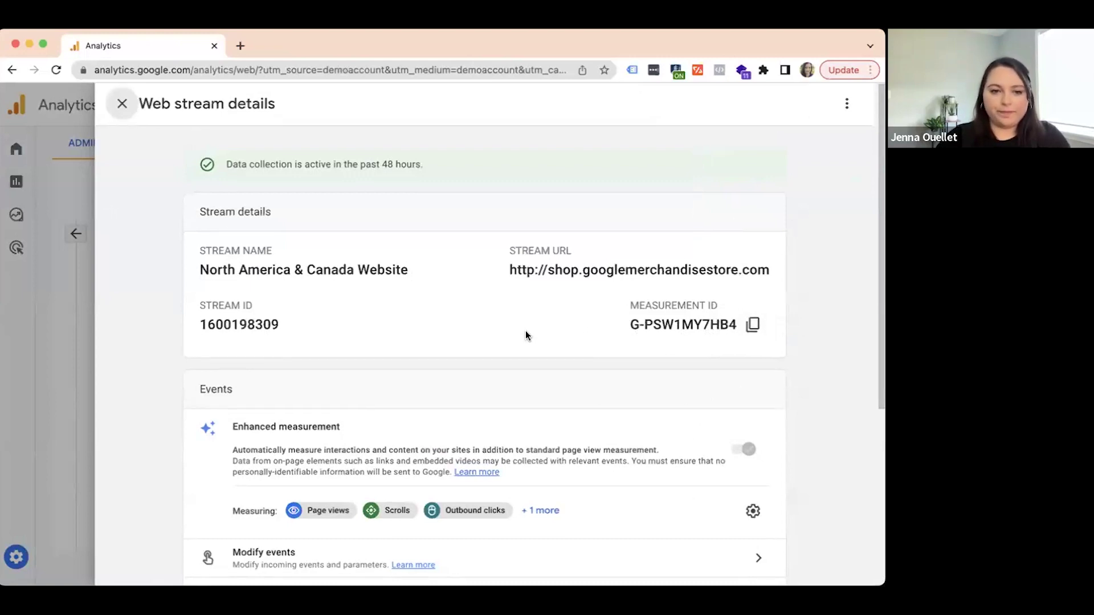
{"action": "scroll", "coordinate": [525, 333], "scroll_direction": "down", "scroll_amount": 3}
{"action": "scroll", "coordinate": [526, 334], "scroll_direction": "down", "scroll_amount": 2}
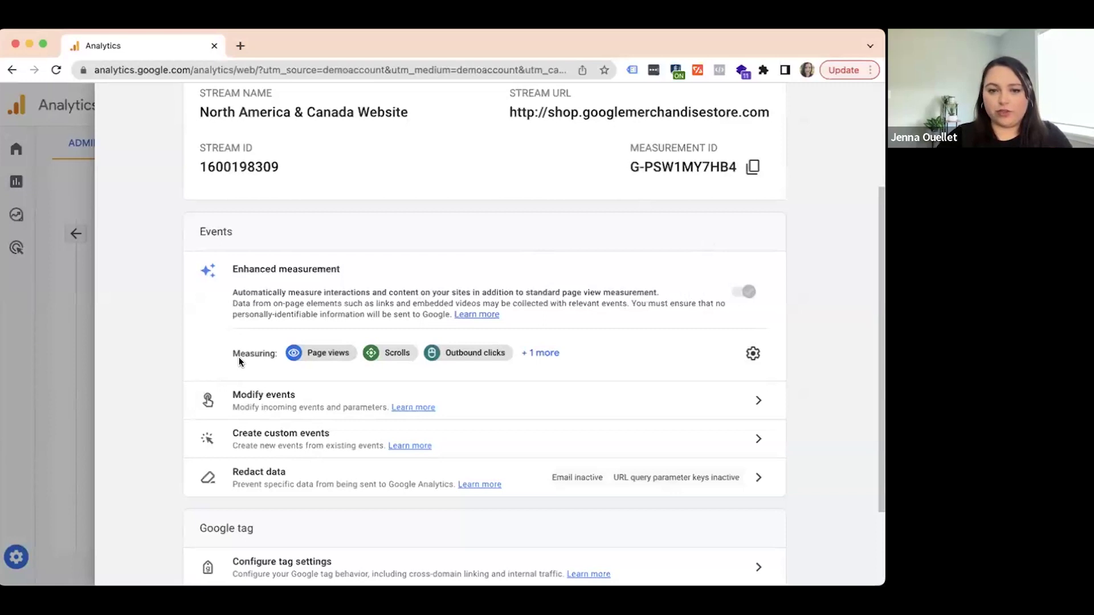
{"action": "scroll", "coordinate": [239, 362], "scroll_direction": "down", "scroll_amount": 1}
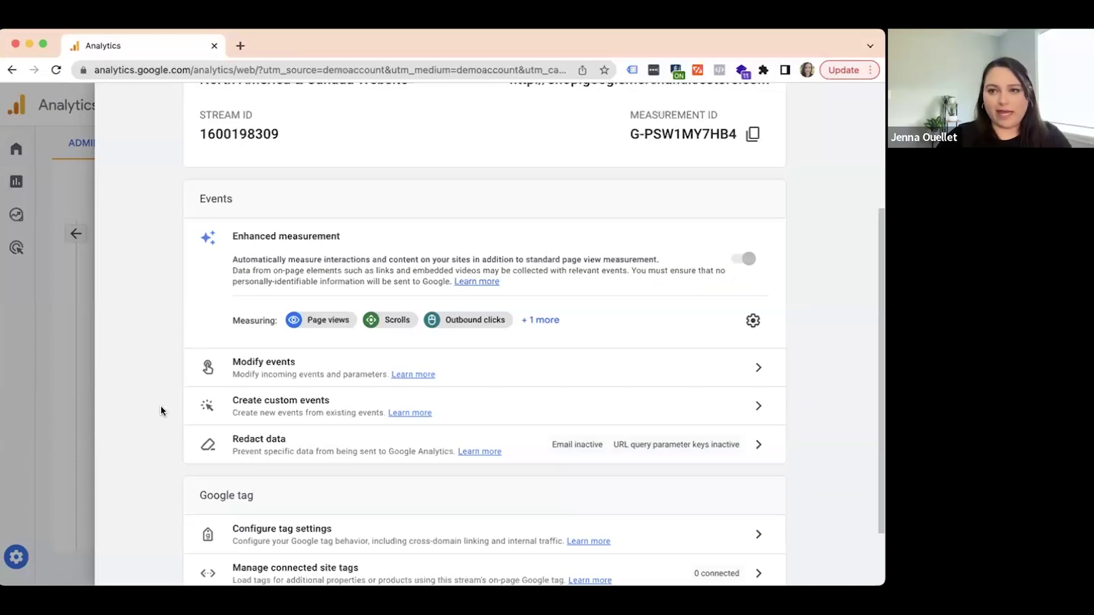
{"action": "scroll", "coordinate": [161, 408], "scroll_direction": "down", "scroll_amount": 1}
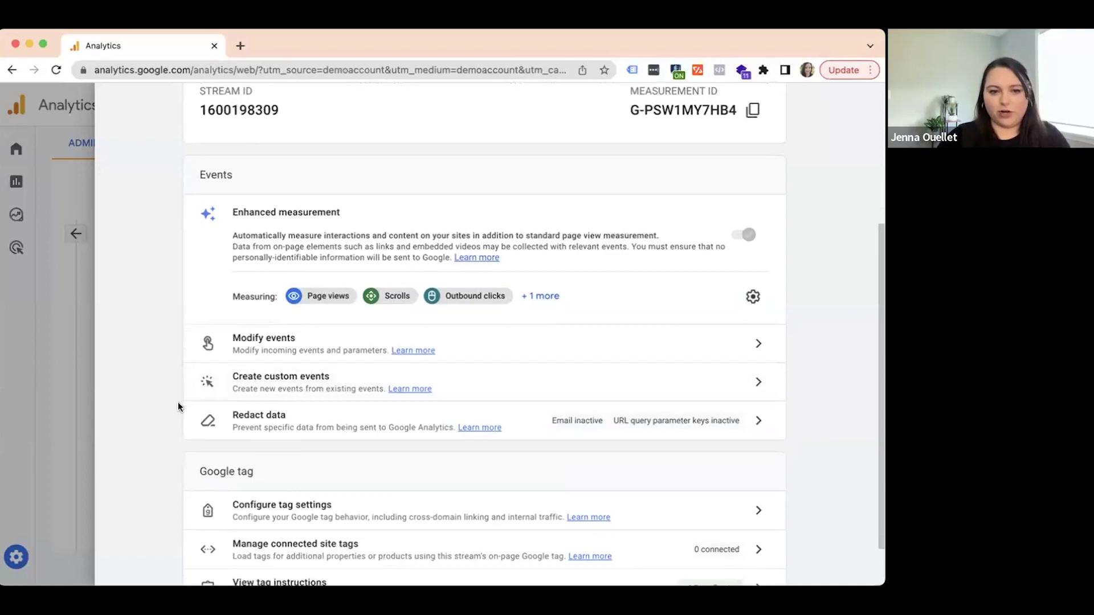
{"action": "scroll", "coordinate": [178, 406], "scroll_direction": "down", "scroll_amount": 2}
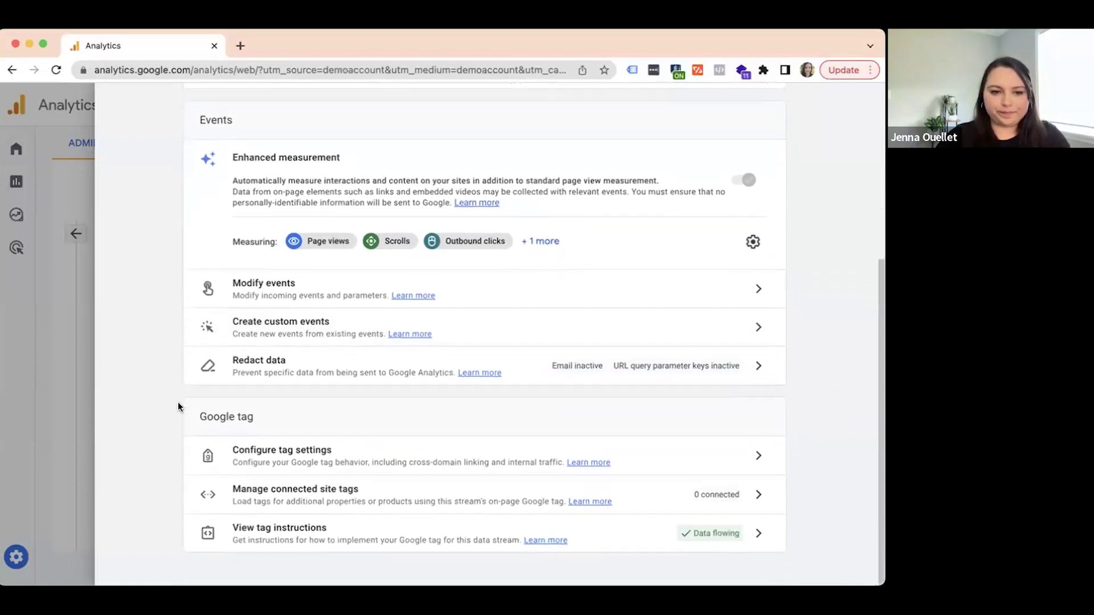
Step: Review the stream's Google tag configuration, then close it and the Web stream details
{"action": "left_click", "coordinate": [307, 457]}
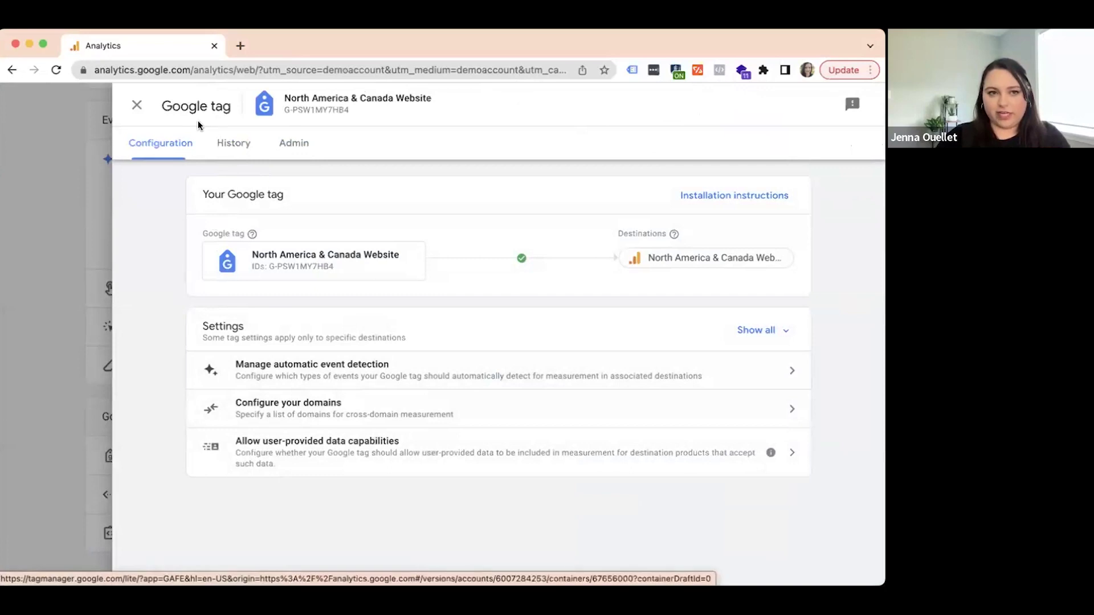
{"action": "left_click", "coordinate": [137, 106]}
{"action": "left_click", "coordinate": [104, 257]}
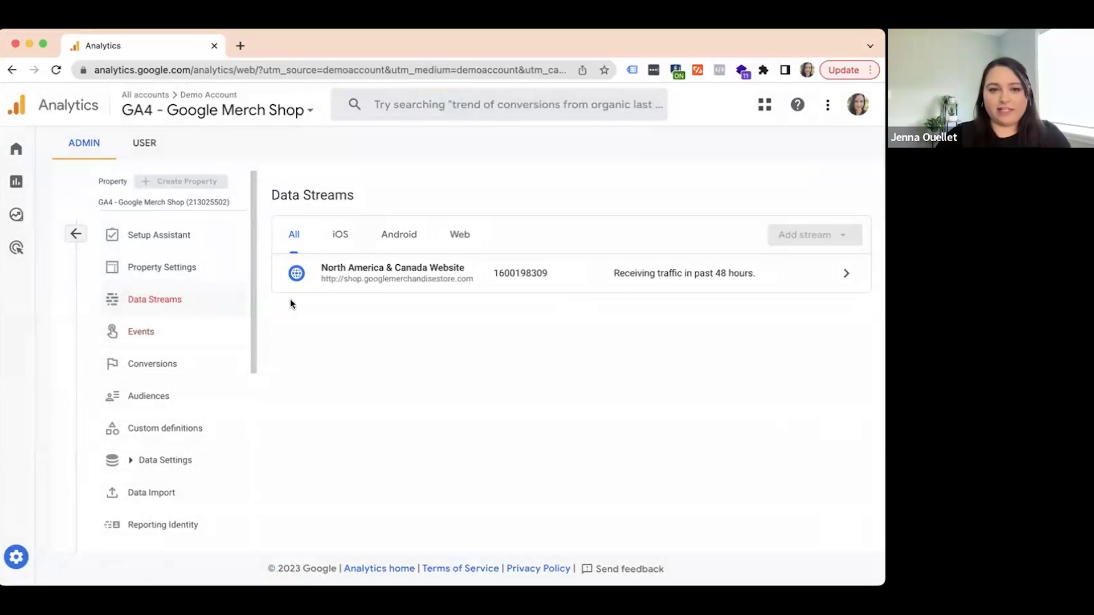
Step: Show the Events admin page and scroll the Existing events table with counts, users and changes
{"action": "left_click", "coordinate": [188, 333]}
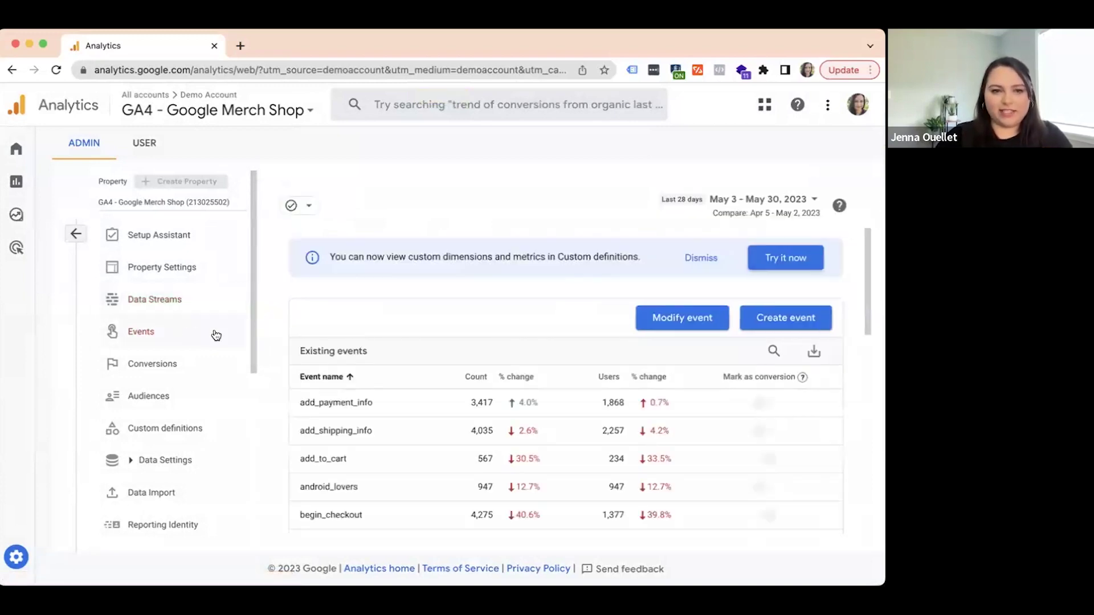
{"action": "scroll", "coordinate": [389, 325], "scroll_direction": "down", "scroll_amount": 1}
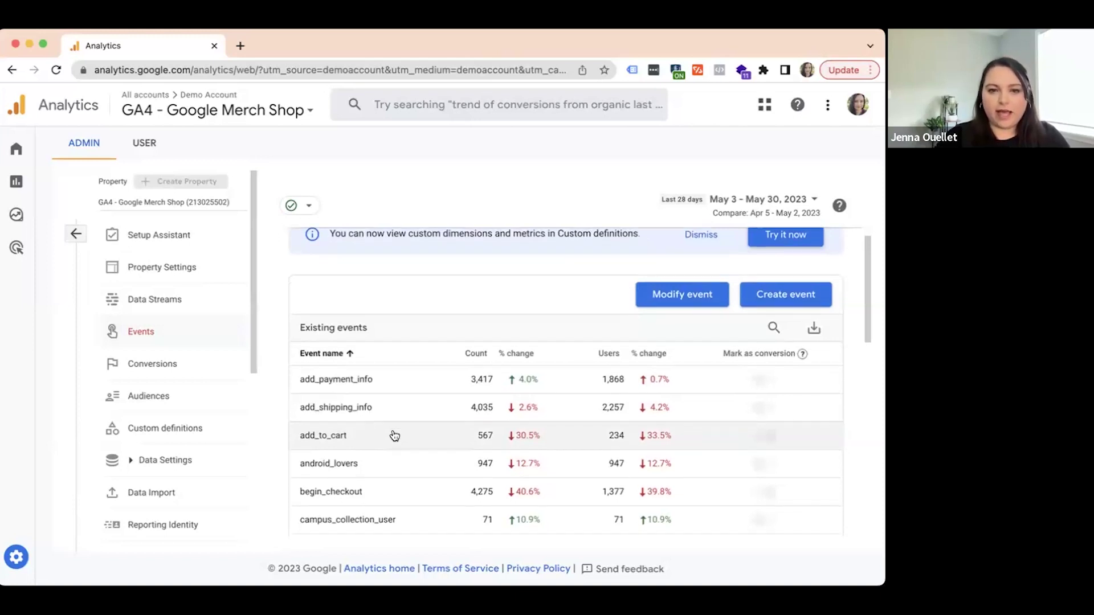
{"action": "scroll", "coordinate": [394, 436], "scroll_direction": "down", "scroll_amount": 1}
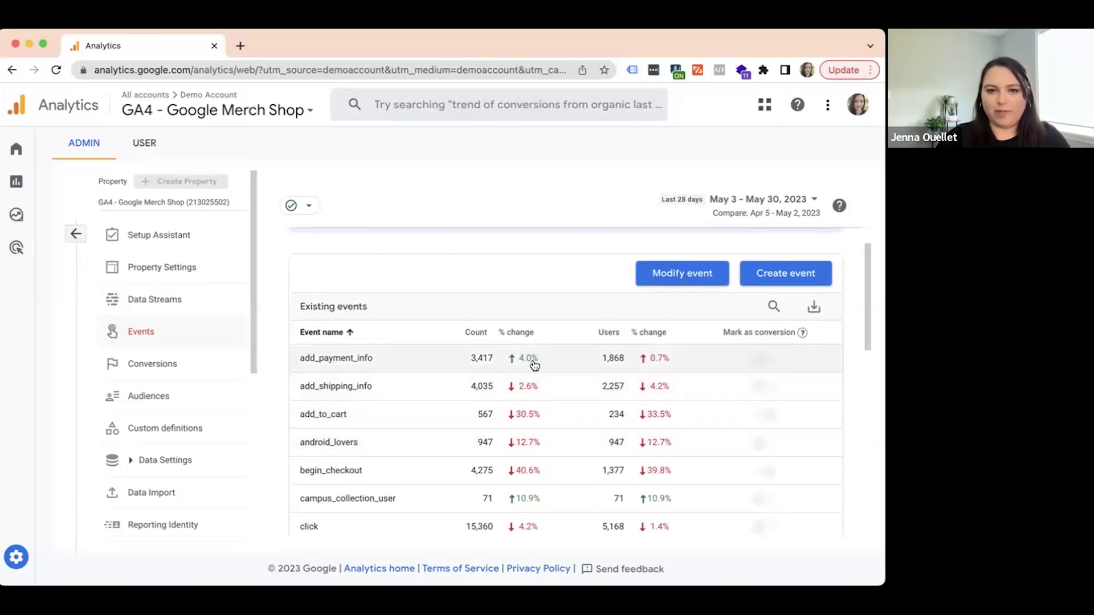
{"action": "scroll", "coordinate": [534, 366], "scroll_direction": "down", "scroll_amount": 1}
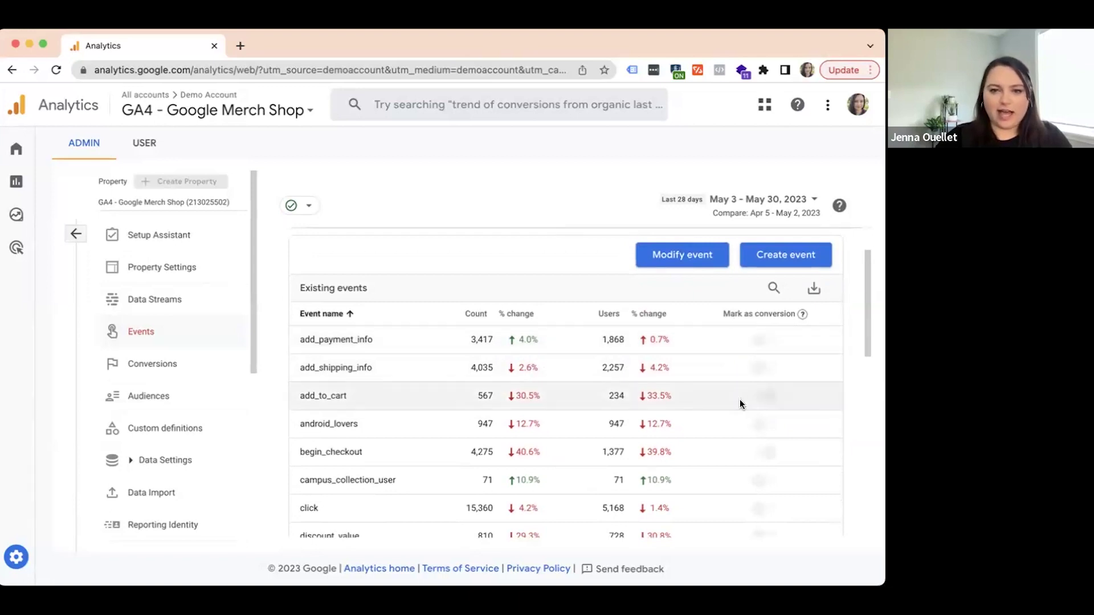
{"action": "scroll", "coordinate": [739, 399], "scroll_direction": "down", "scroll_amount": 1}
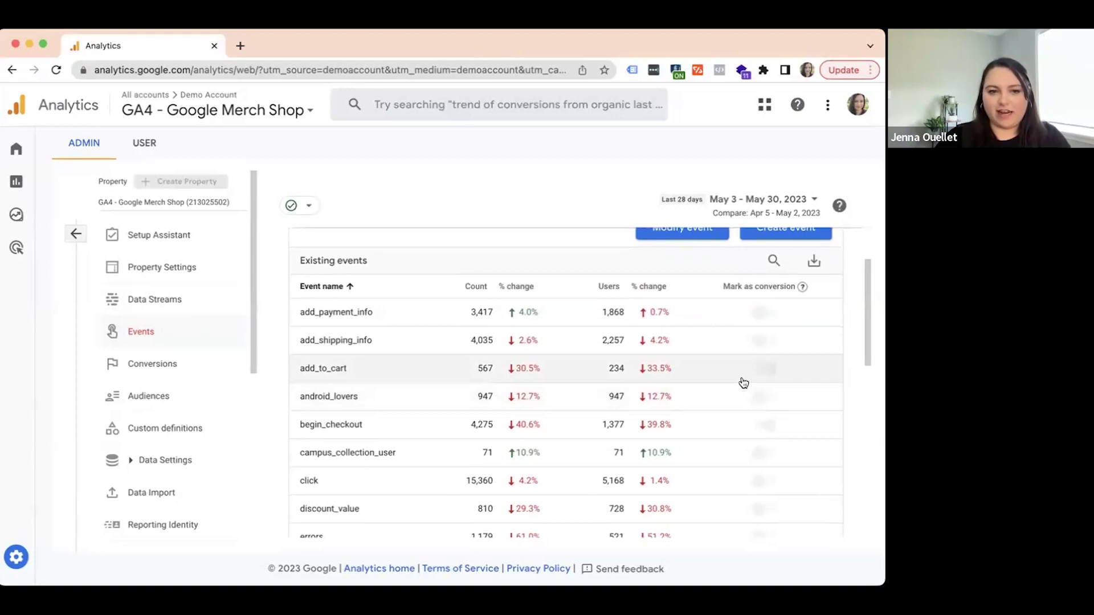
Step: Check the conversion events such as add_to_cart, begin_checkout and first_visit, then go to Audiences
{"action": "left_click", "coordinate": [196, 364]}
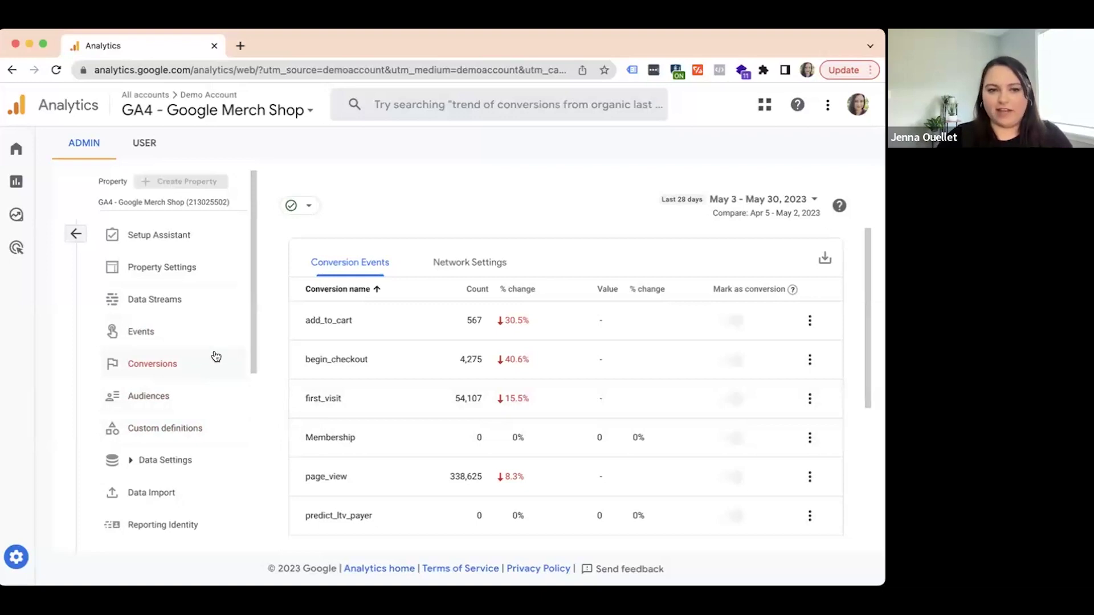
{"action": "left_click", "coordinate": [179, 399]}
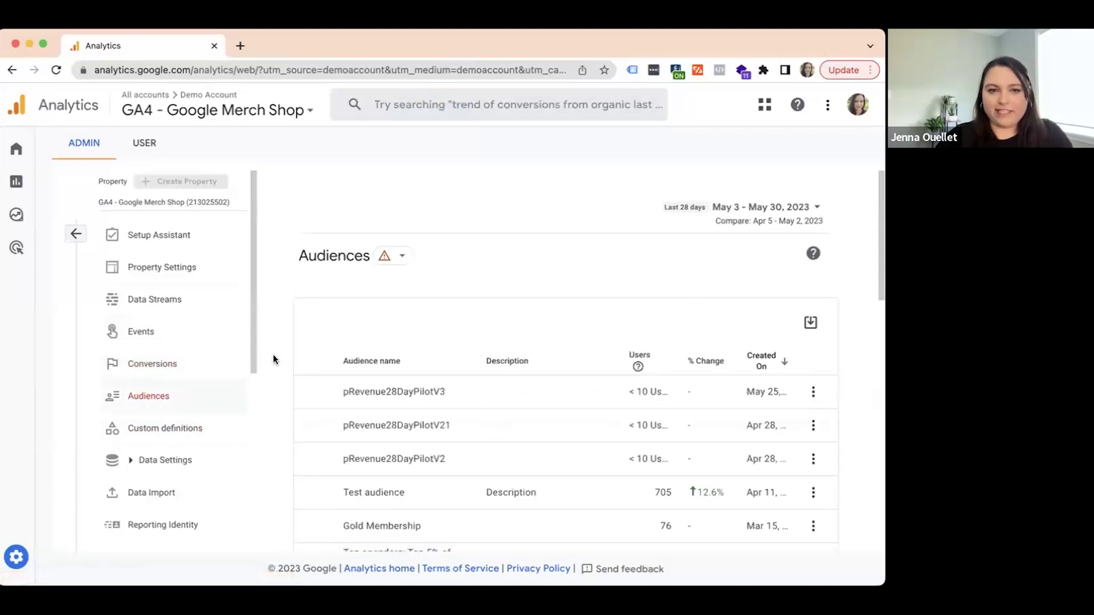
Step: Scroll the audiences list (Test audience, Gold Membership, Top spenders), then go to Custom definitions
{"action": "scroll", "coordinate": [267, 357], "scroll_direction": "down", "scroll_amount": 1}
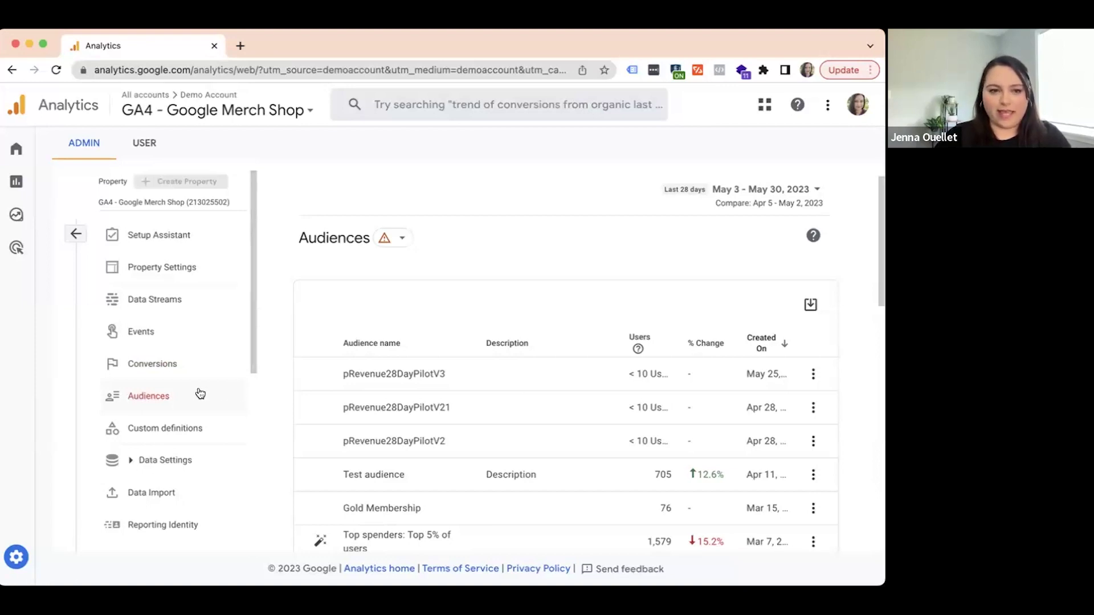
{"action": "scroll", "coordinate": [199, 392], "scroll_direction": "down", "scroll_amount": 2}
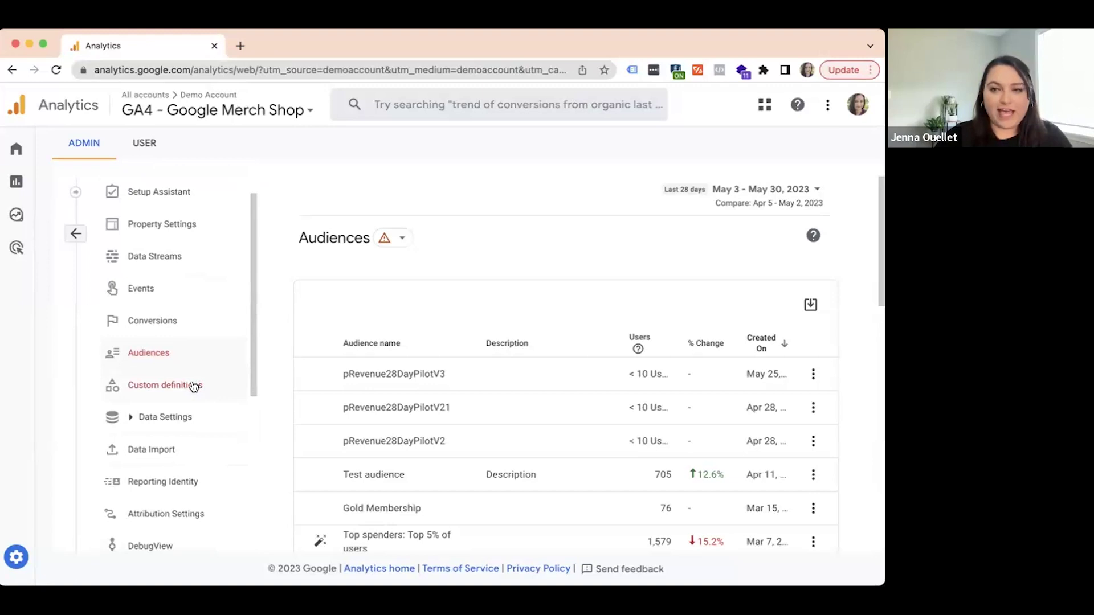
{"action": "left_click", "coordinate": [194, 385]}
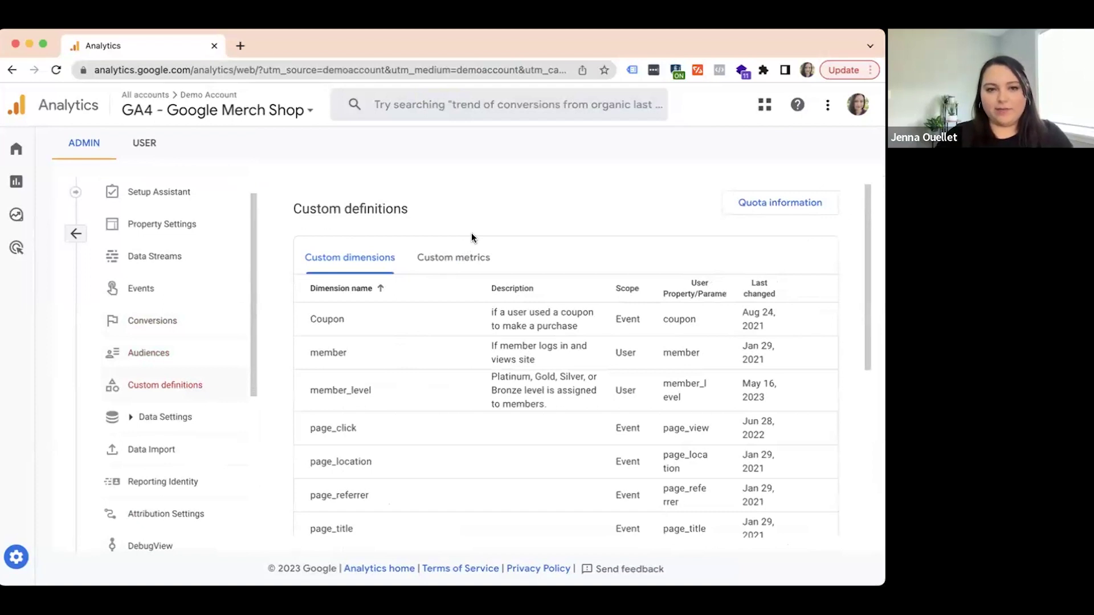
Step: Scroll the custom dimensions list past Coupon, member and member_level to the page_ dimensions
{"action": "scroll", "coordinate": [472, 237], "scroll_direction": "down", "scroll_amount": 1}
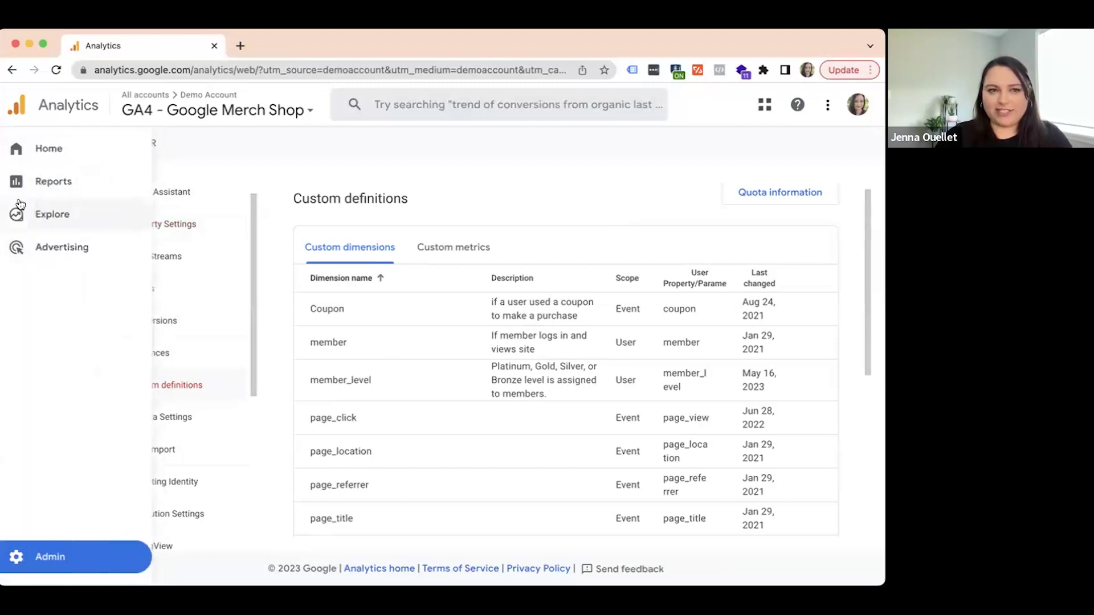
Step: Go to the Home page and look over users, event count, conversions and realtime users
{"action": "left_click", "coordinate": [51, 151]}
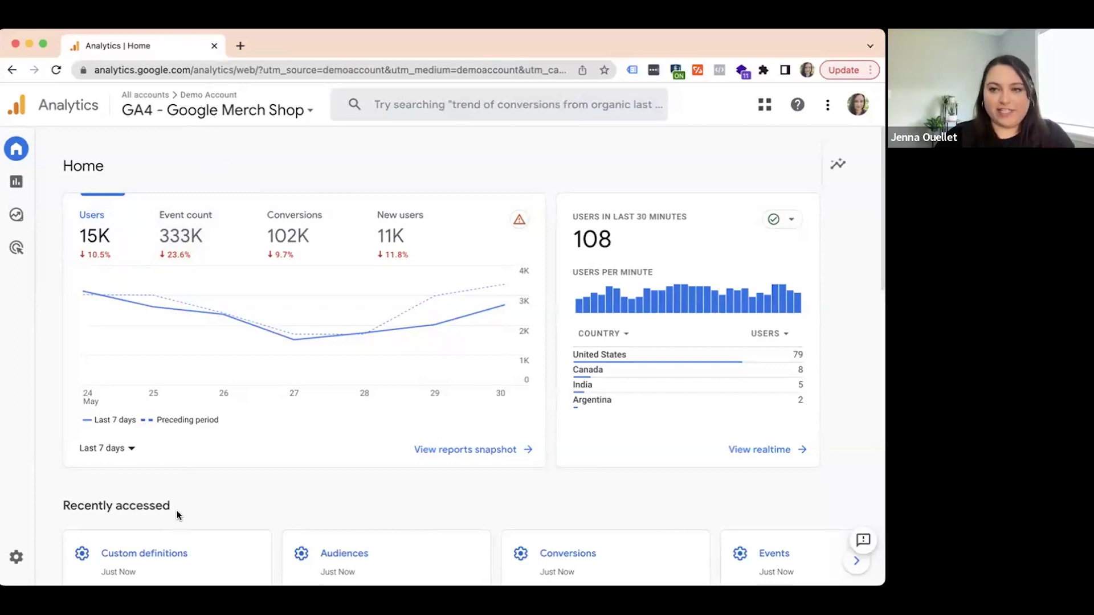
{"action": "scroll", "coordinate": [179, 525], "scroll_direction": "down", "scroll_amount": 1}
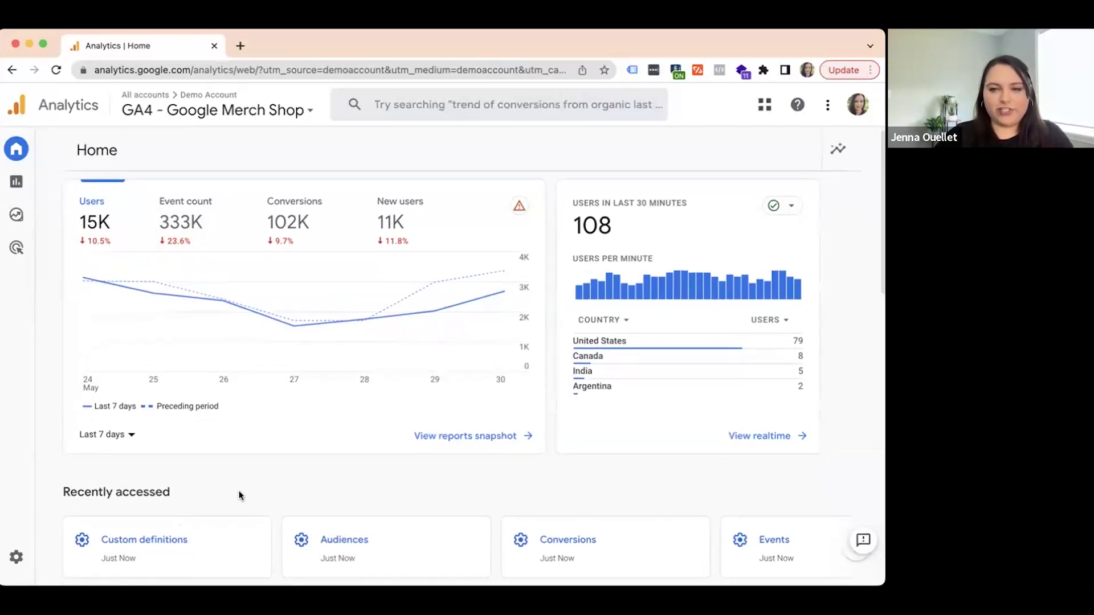
{"action": "scroll", "coordinate": [237, 492], "scroll_direction": "up", "scroll_amount": 1}
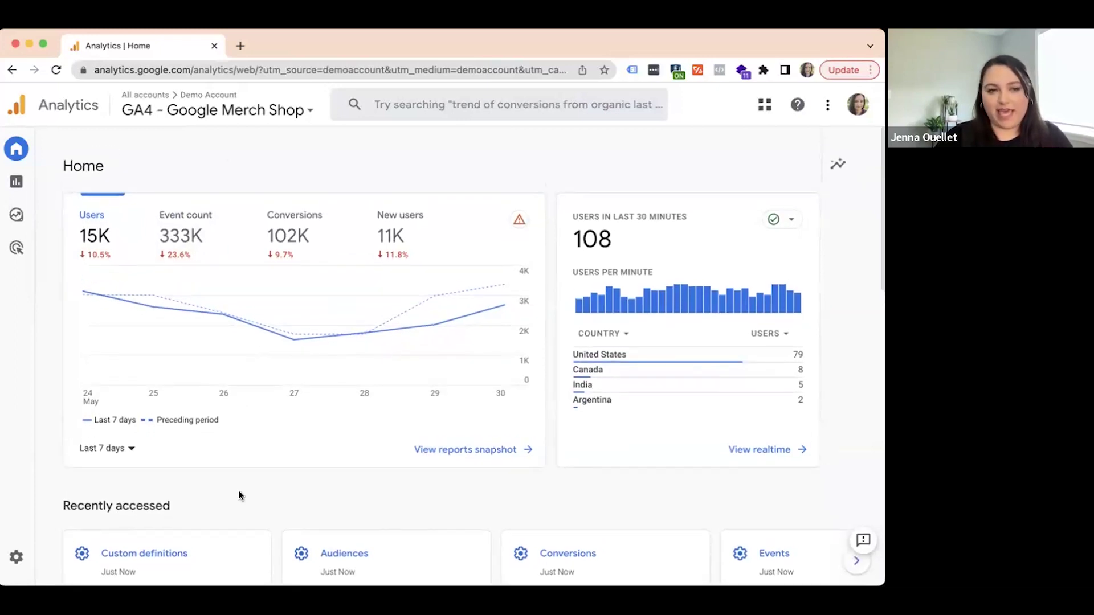
Step: Replace the Users metric on the Home card with Total users (20K)
{"action": "left_click", "coordinate": [112, 218]}
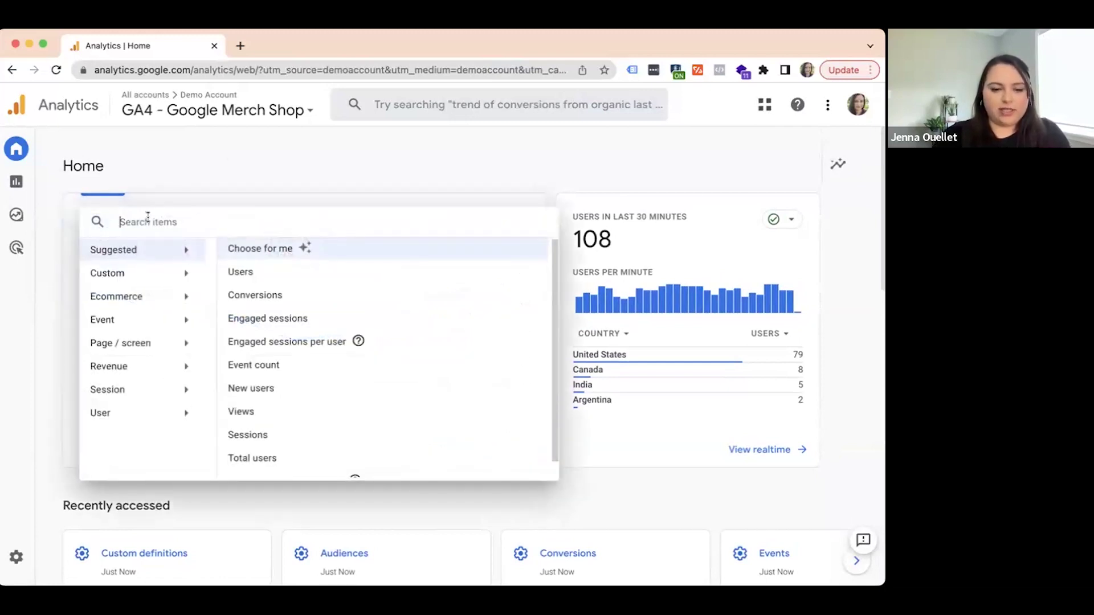
{"action": "type", "text": "users"}
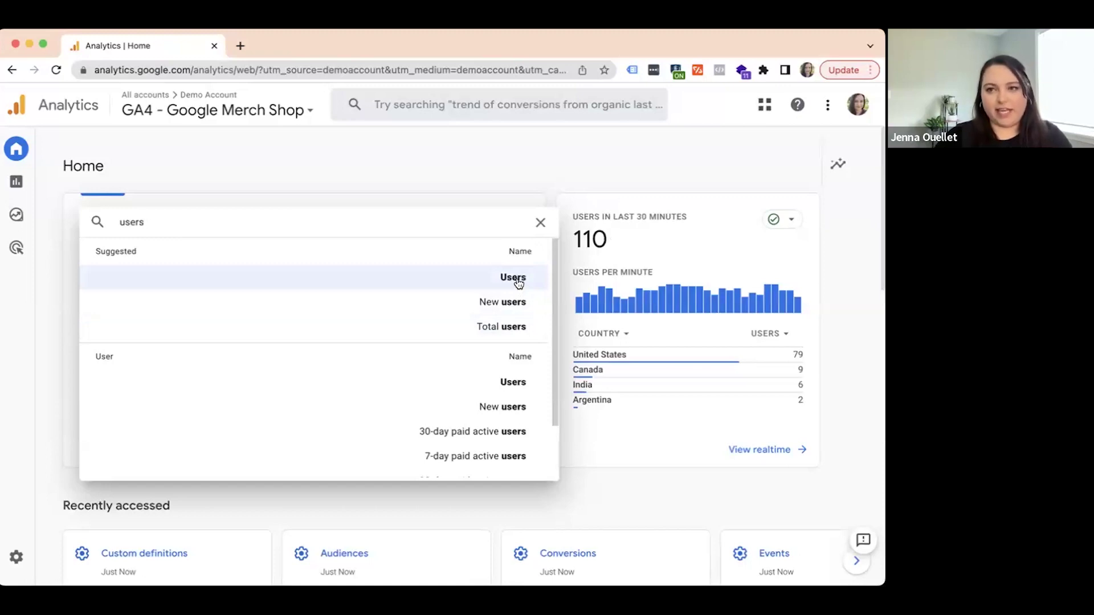
{"action": "left_click", "coordinate": [505, 324]}
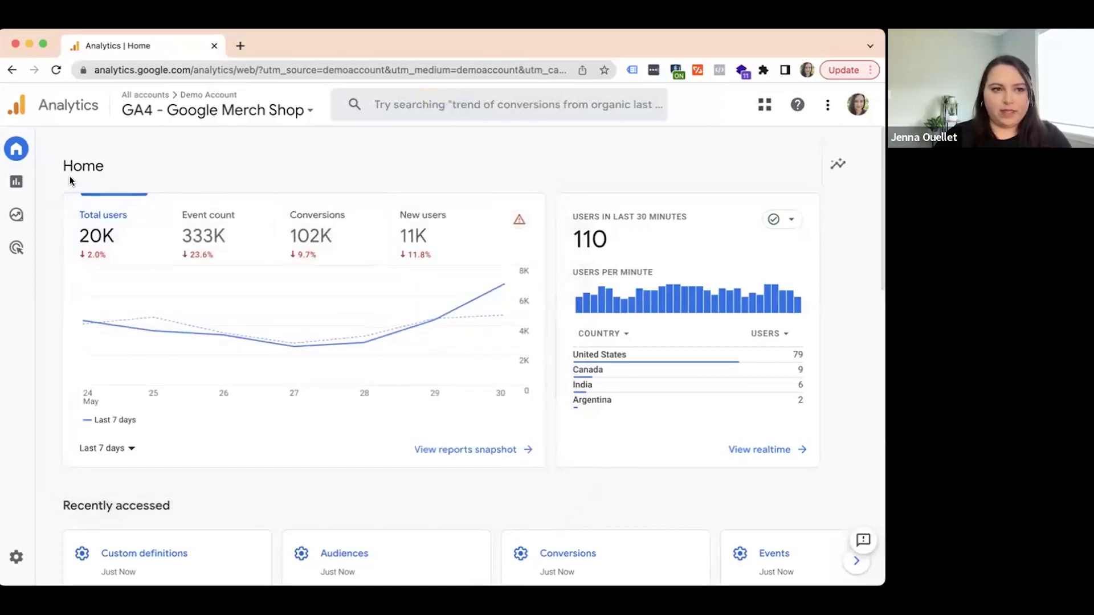
Step: In Reports, expand Acquisition and Engagement and show the Acquisition overview for May 3 – May 30, 2023
{"action": "left_click", "coordinate": [31, 180]}
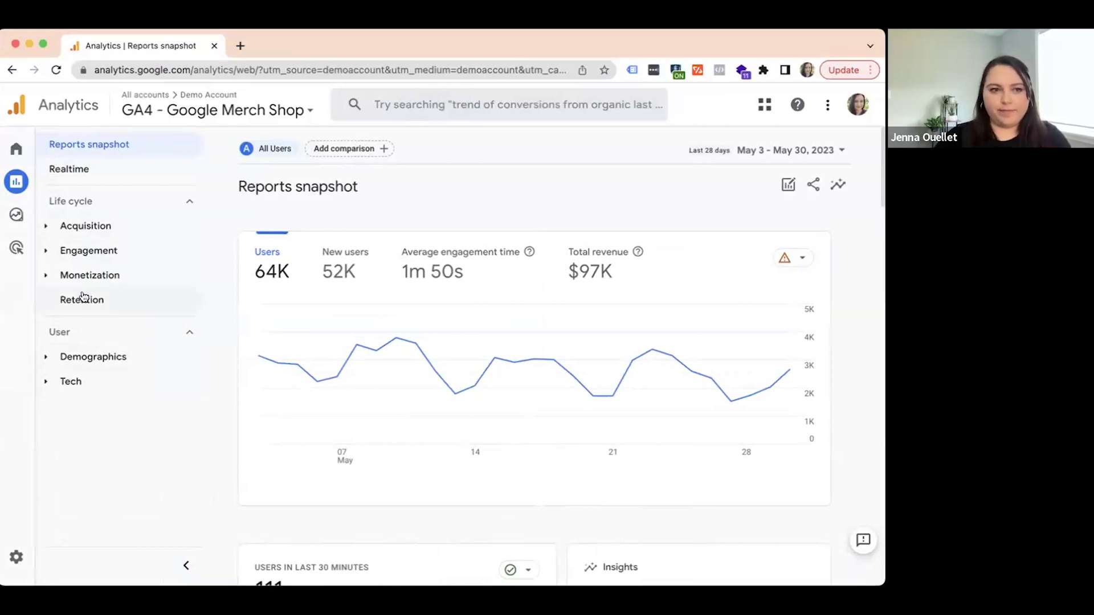
{"action": "left_click", "coordinate": [50, 225]}
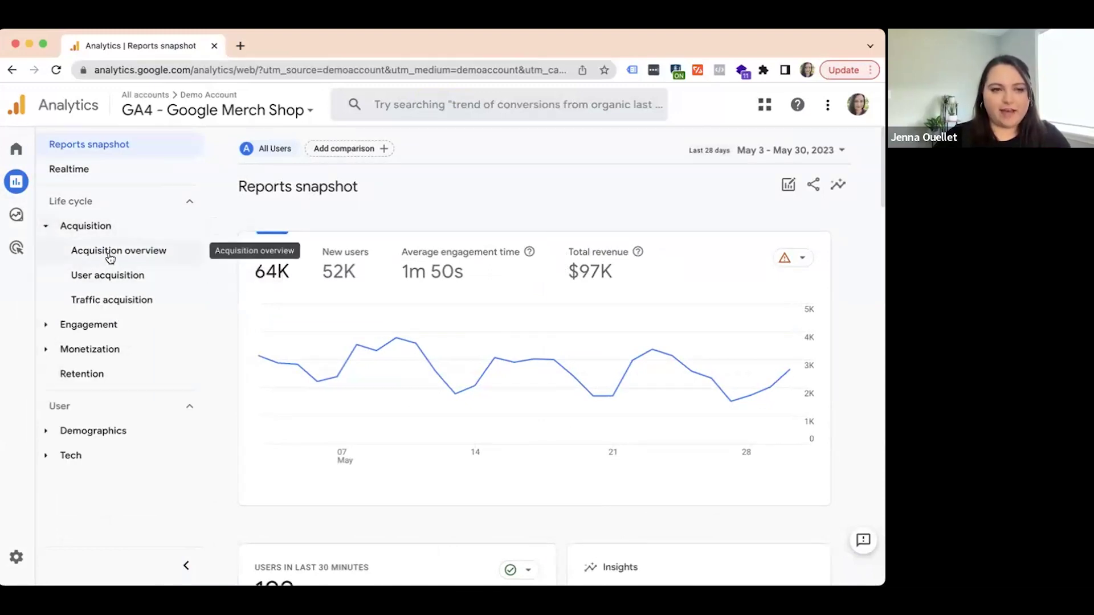
{"action": "left_click", "coordinate": [44, 324]}
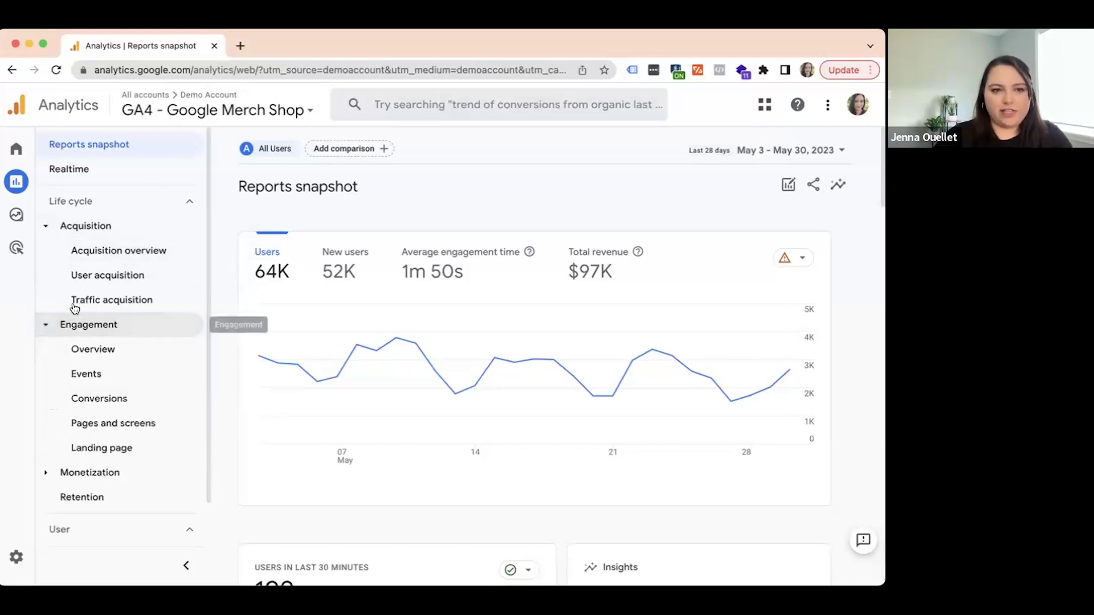
{"action": "left_click", "coordinate": [147, 253]}
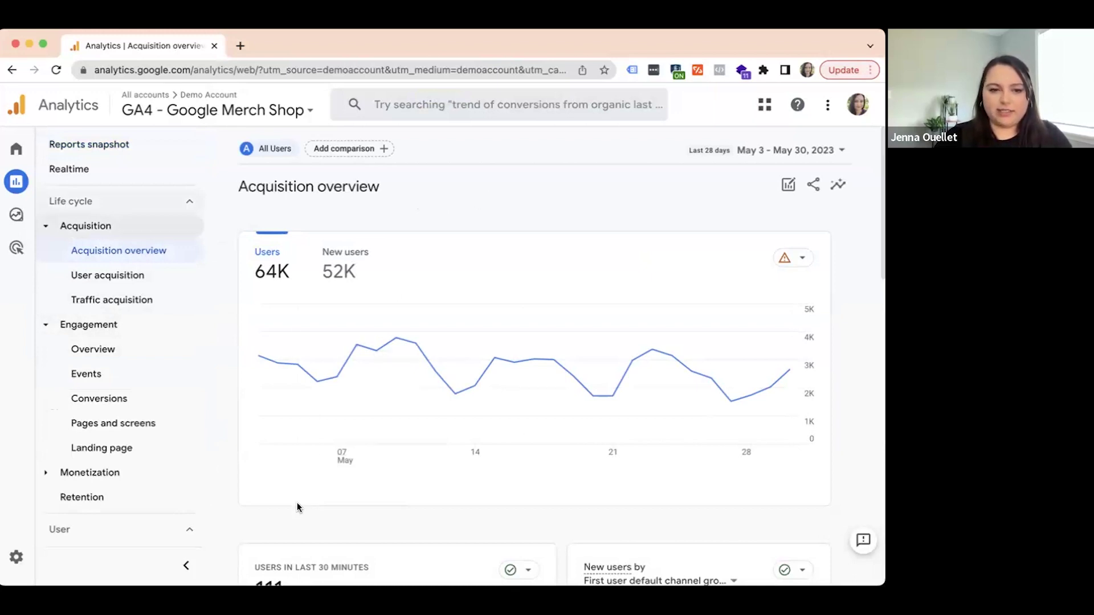
Step: Browse the Acquisition overview cards and open User acquisition by first user default channel group
{"action": "scroll", "coordinate": [297, 503], "scroll_direction": "down", "scroll_amount": 3}
{"action": "scroll", "coordinate": [297, 505], "scroll_direction": "down", "scroll_amount": 4}
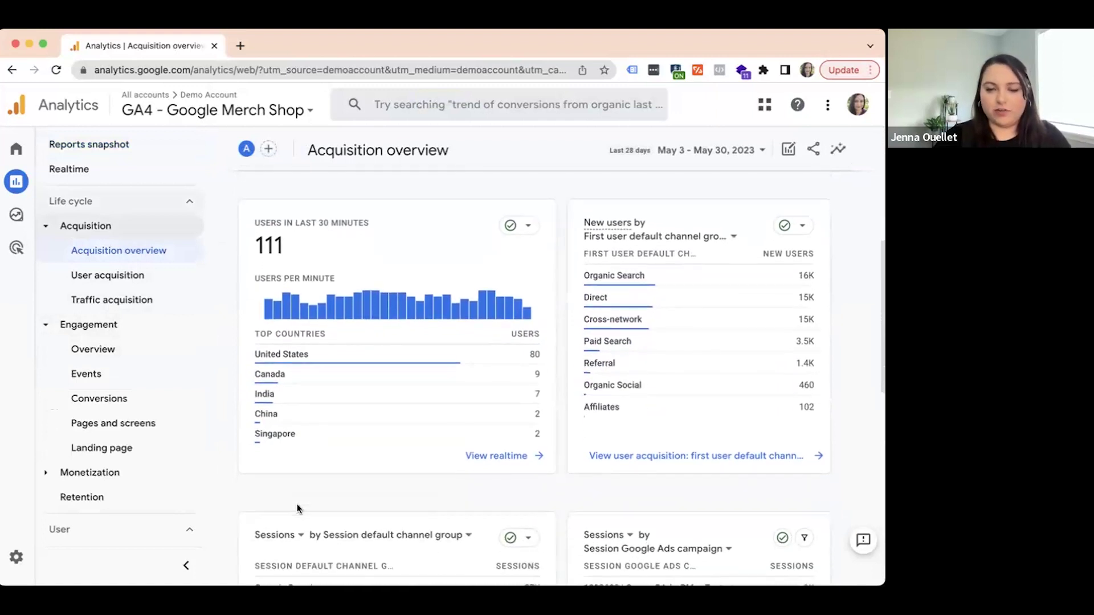
{"action": "scroll", "coordinate": [296, 505], "scroll_direction": "down", "scroll_amount": 1}
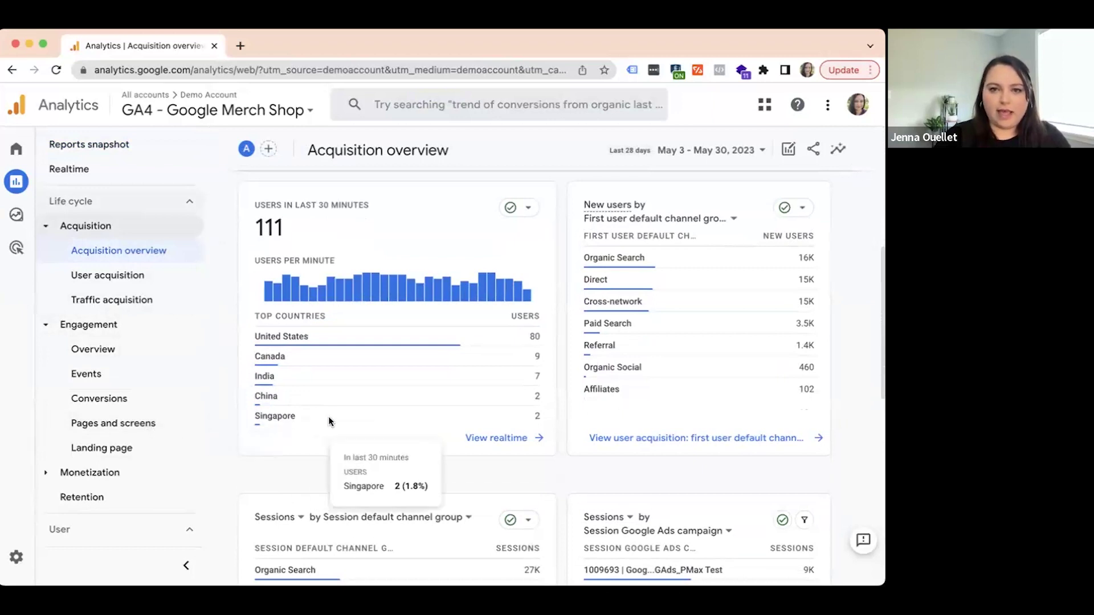
{"action": "scroll", "coordinate": [342, 407], "scroll_direction": "down", "scroll_amount": 1}
{"action": "left_click", "coordinate": [649, 208]}
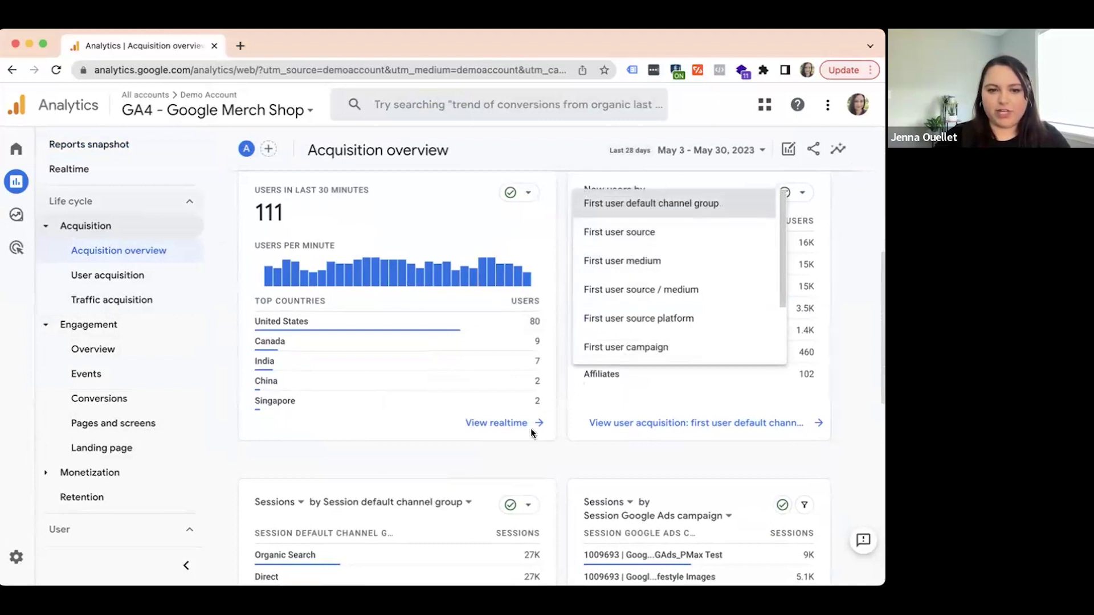
{"action": "scroll", "coordinate": [521, 454], "scroll_direction": "down", "scroll_amount": 3}
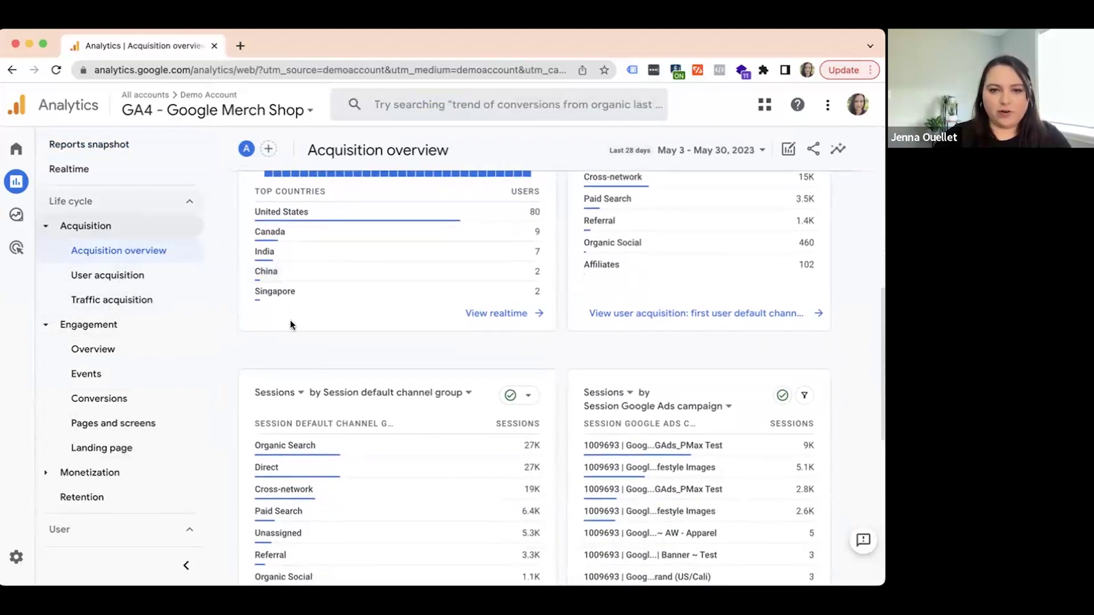
{"action": "scroll", "coordinate": [323, 348], "scroll_direction": "up", "scroll_amount": 1}
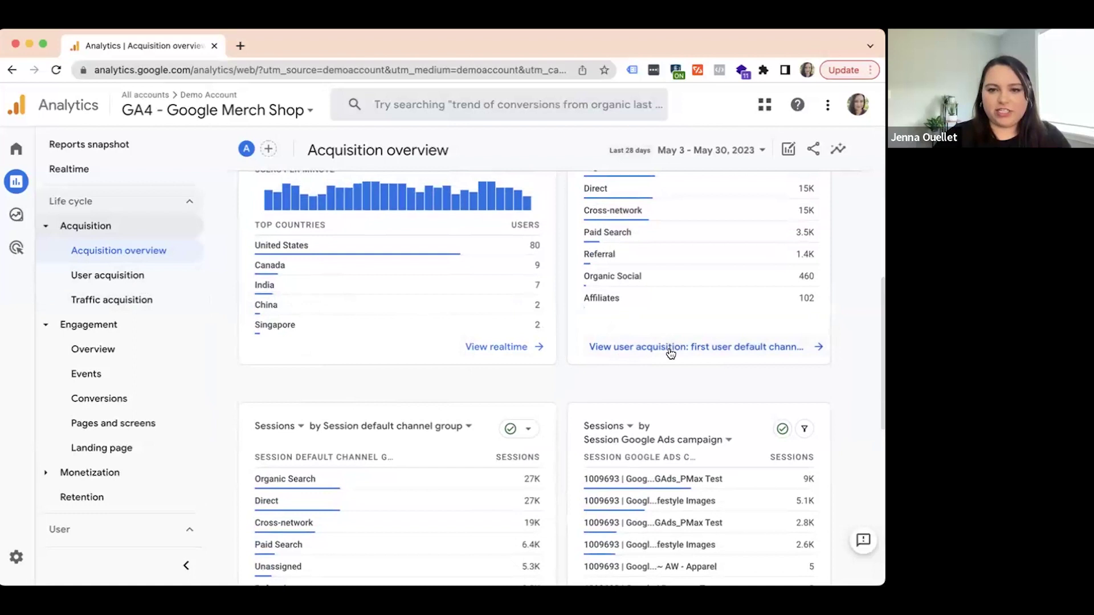
{"action": "left_click", "coordinate": [136, 277]}
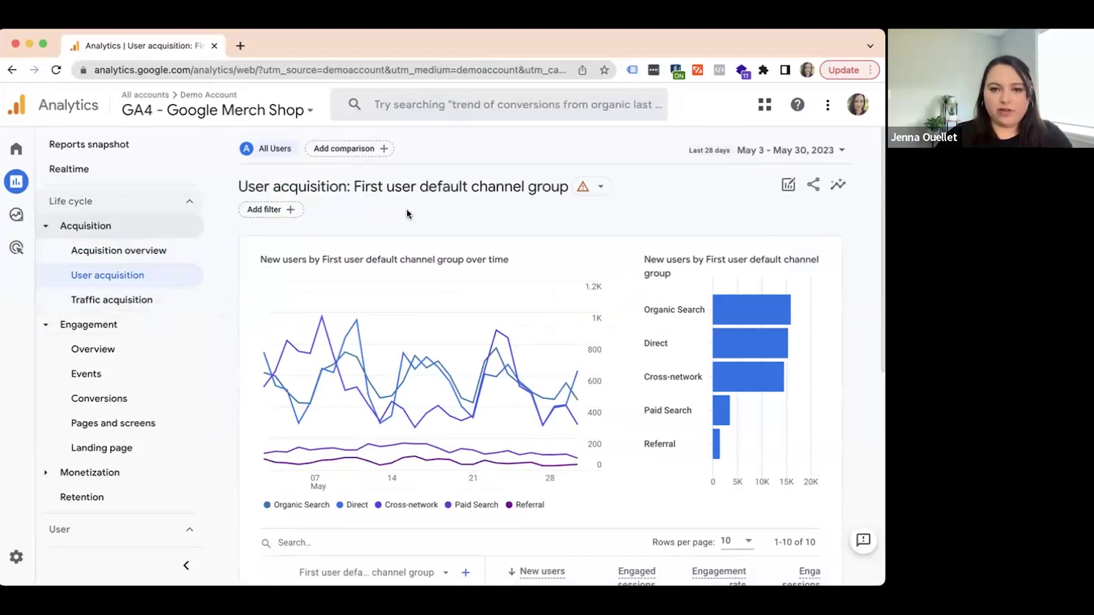
Step: Scroll to the channel table: 51,469 new users, led by Organic Search (15,952) and Direct (15,384)
{"action": "scroll", "coordinate": [342, 370], "scroll_direction": "down", "scroll_amount": 1}
{"action": "scroll", "coordinate": [242, 448], "scroll_direction": "down", "scroll_amount": 5}
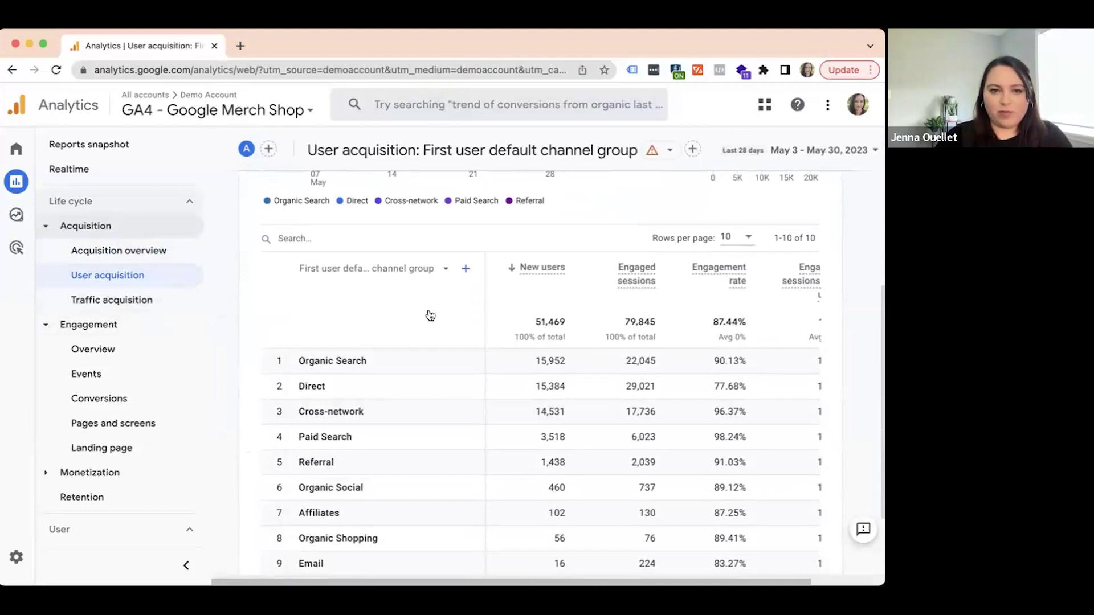
Step: Add First user source as a secondary dimension to the channel table
{"action": "left_click", "coordinate": [445, 269]}
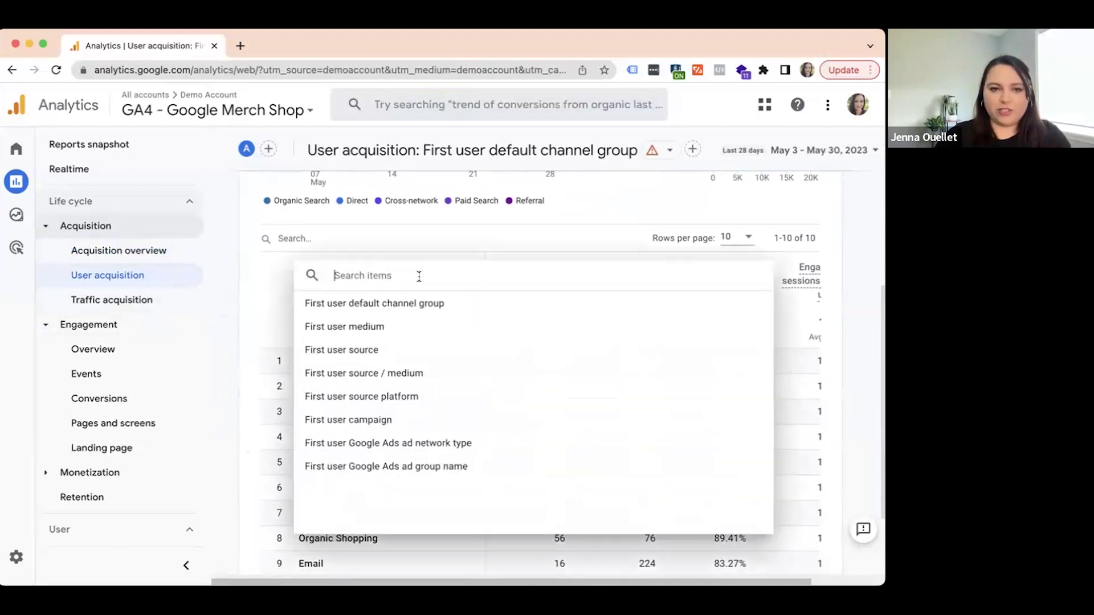
{"action": "type", "text": "sour"}
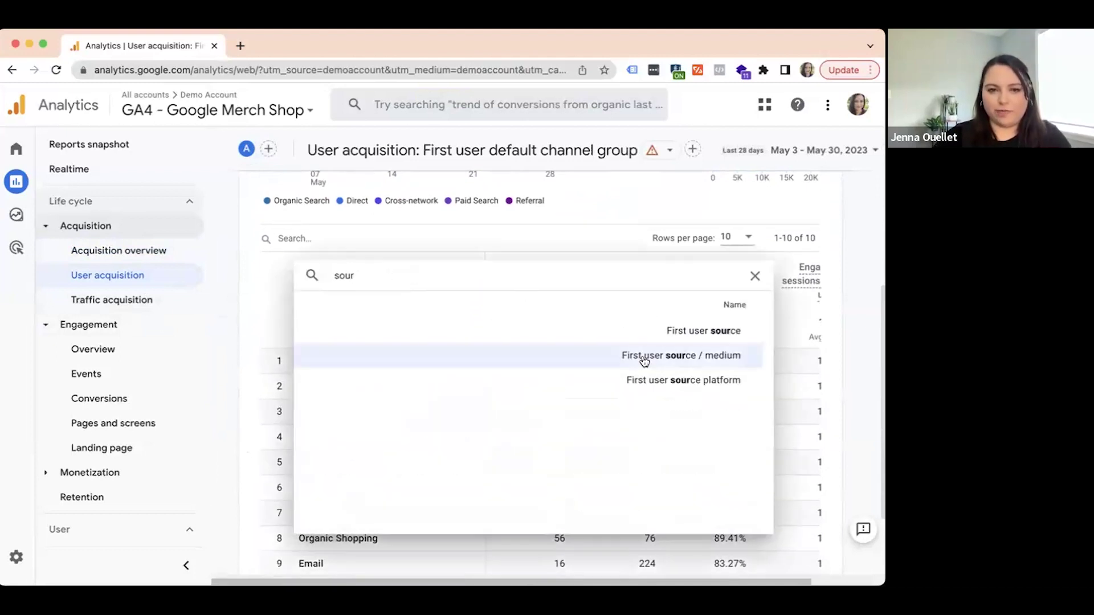
{"action": "left_click", "coordinate": [266, 304]}
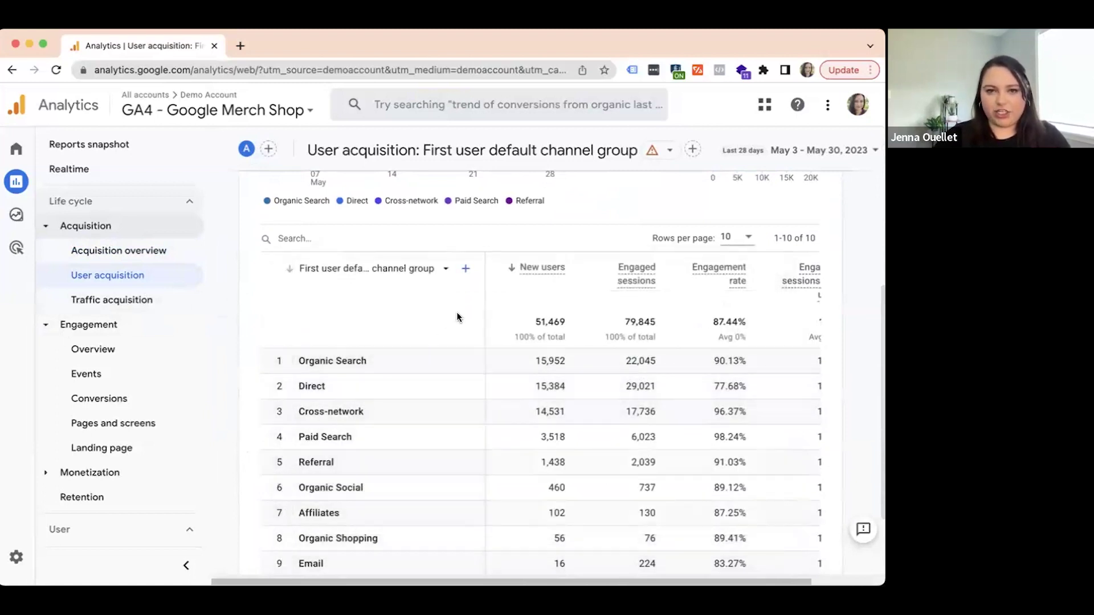
{"action": "left_click", "coordinate": [466, 270]}
{"action": "type", "text": "sour"}
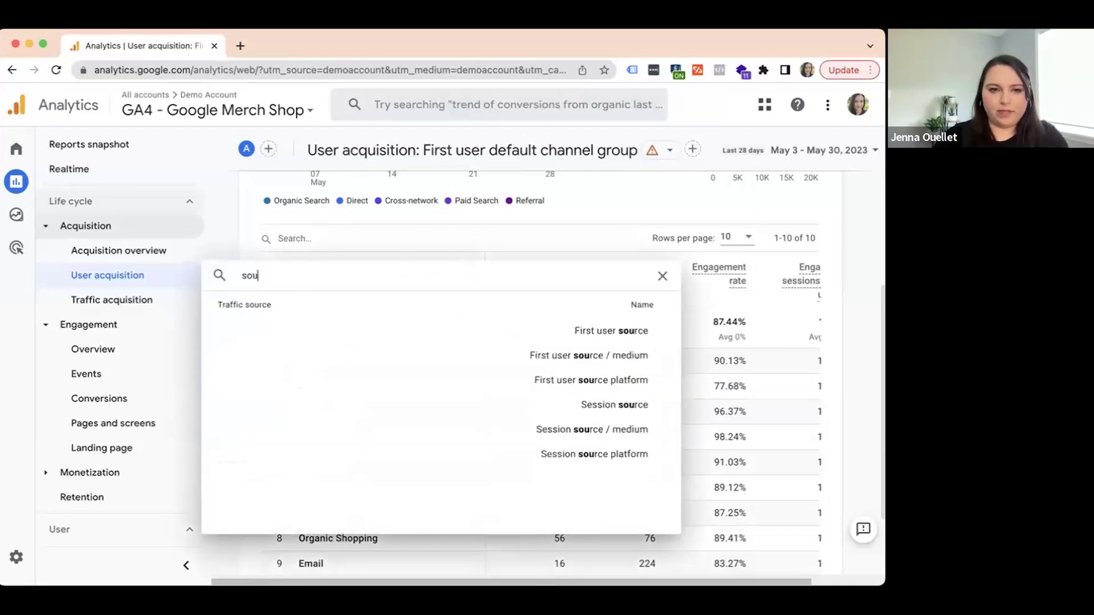
{"action": "left_click", "coordinate": [622, 329]}
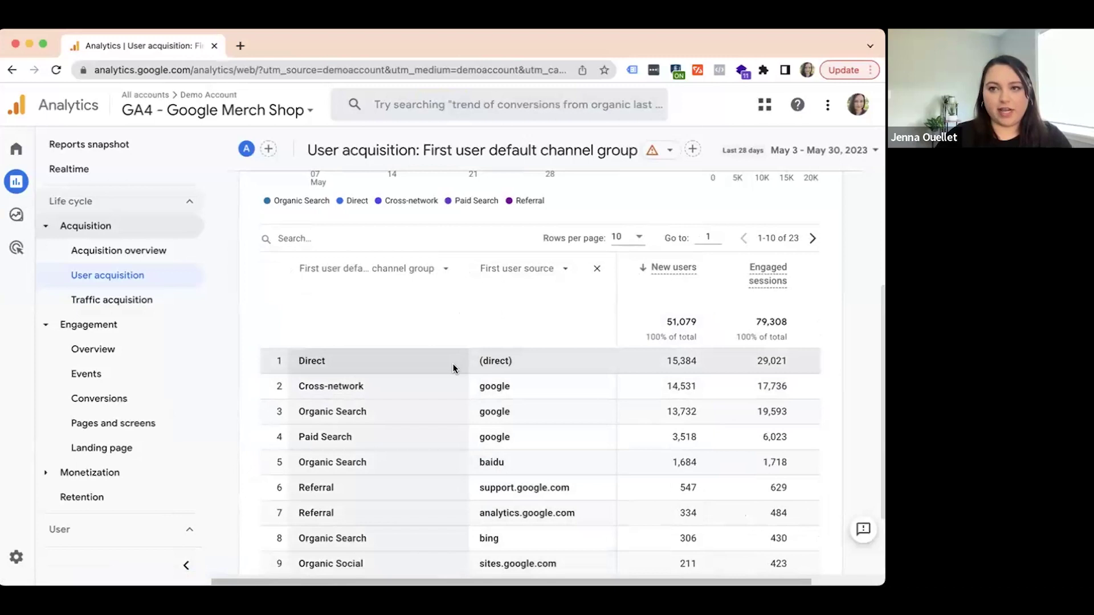
Step: Sort the table by New users, lowest first, then go to the Advertising snapshot
{"action": "mouse_move", "coordinate": [25, 219]}
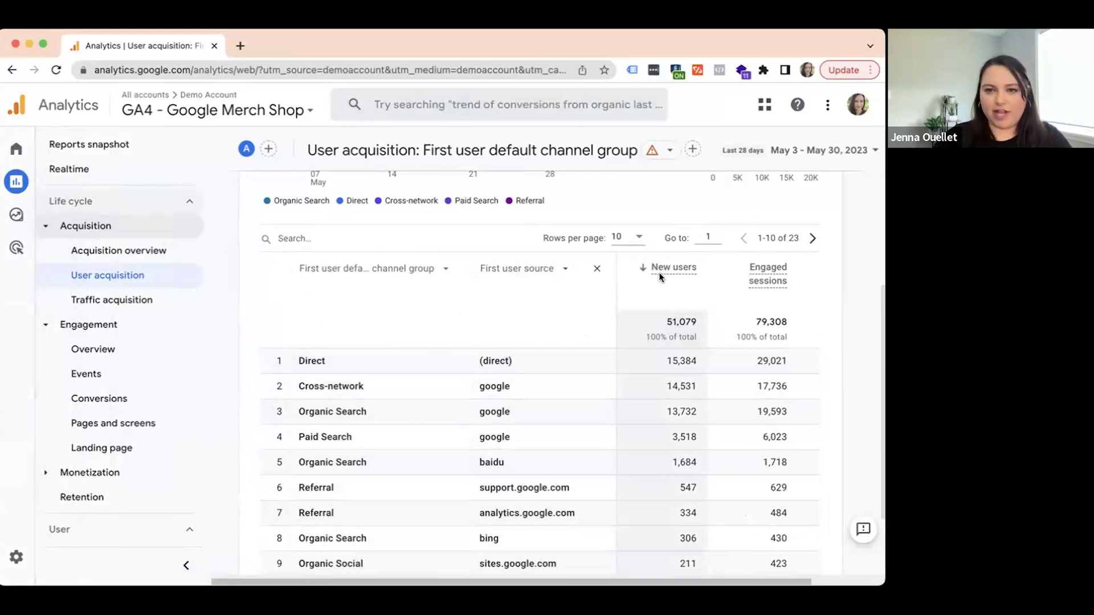
{"action": "mouse_move", "coordinate": [664, 274]}
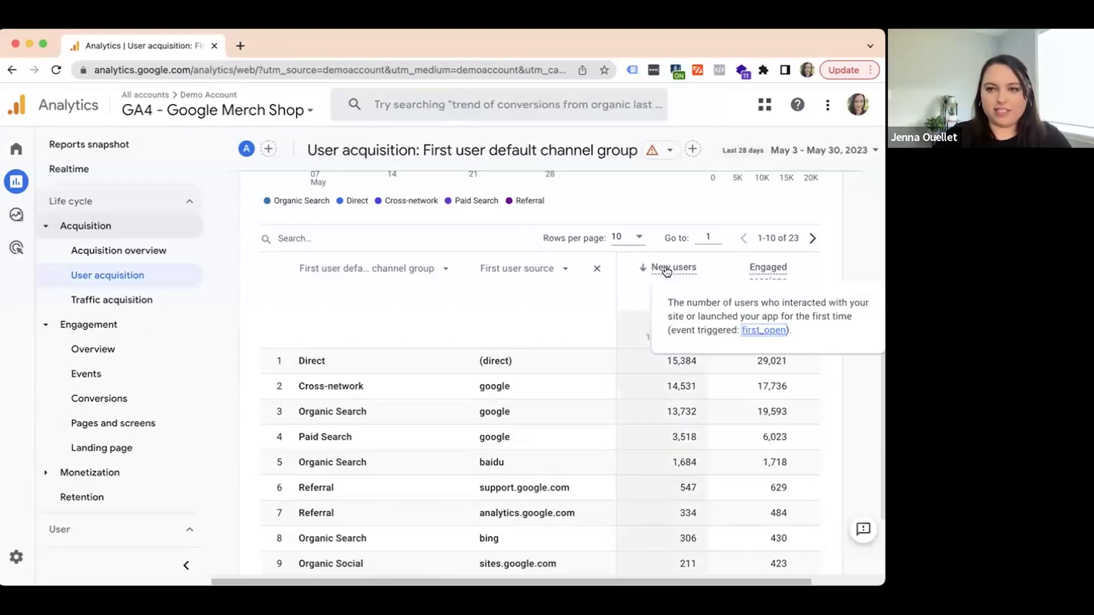
{"action": "left_click", "coordinate": [628, 268]}
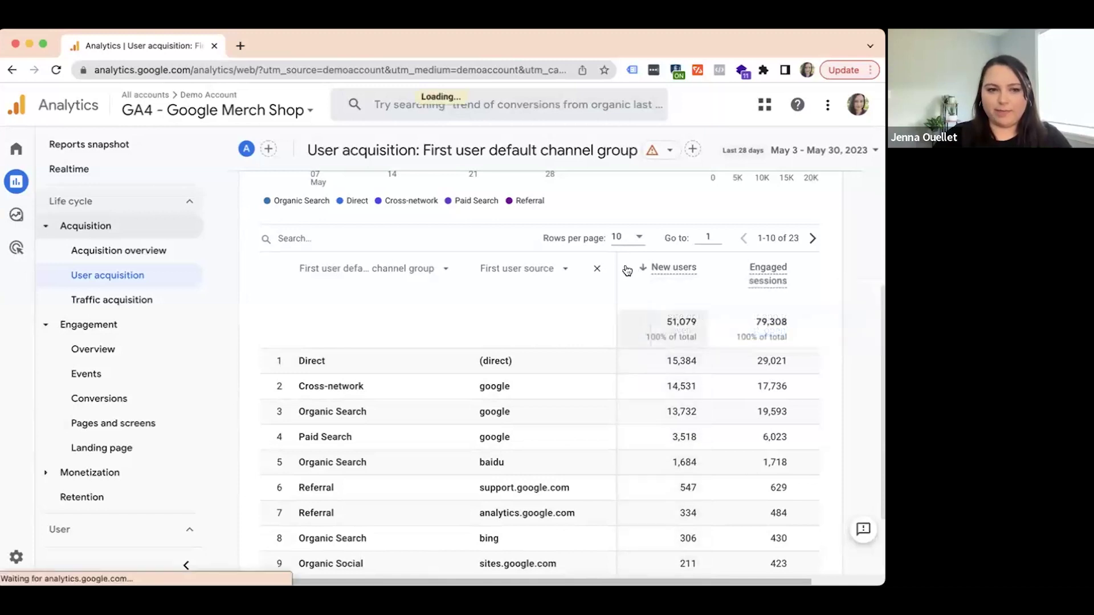
{"action": "scroll", "coordinate": [342, 310], "scroll_direction": "up", "scroll_amount": 4}
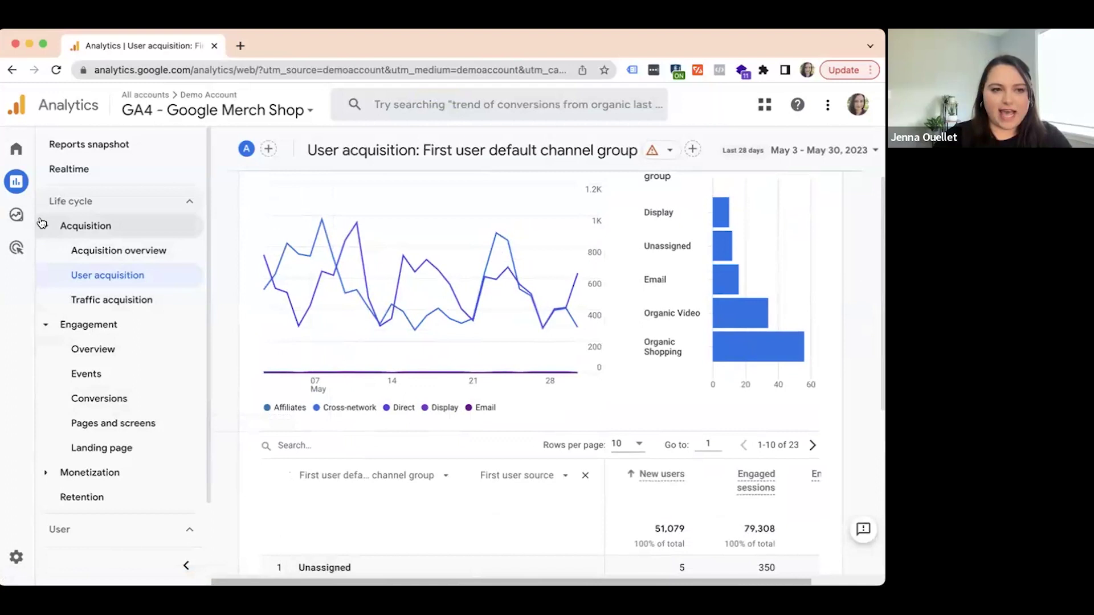
{"action": "left_click", "coordinate": [32, 241]}
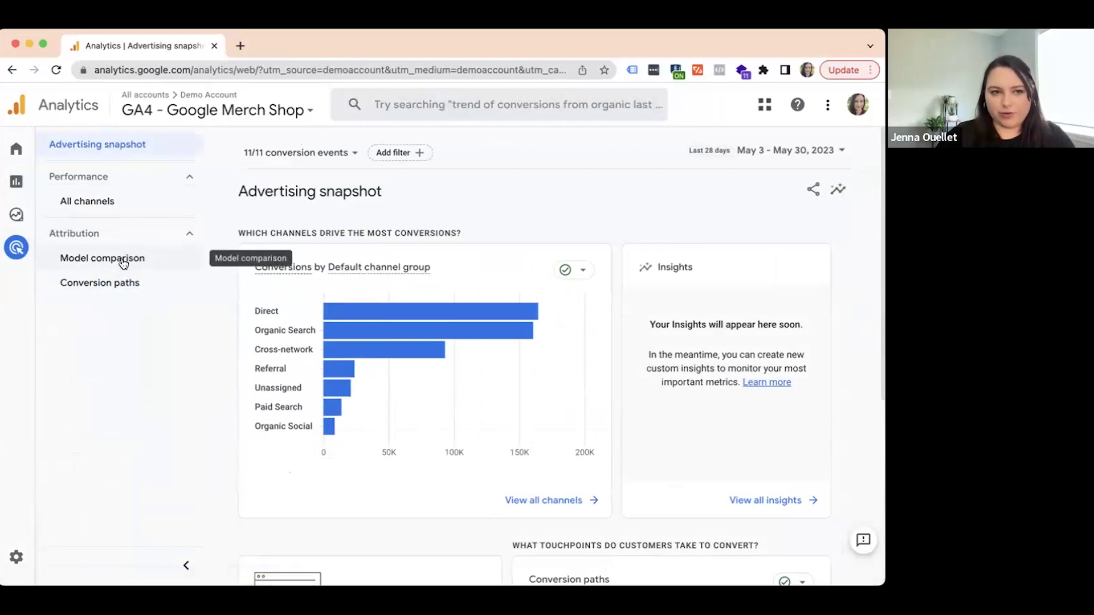
Step: Open Performance > All channels and check its table, totalling 491,250 conversions
{"action": "left_click", "coordinate": [122, 203]}
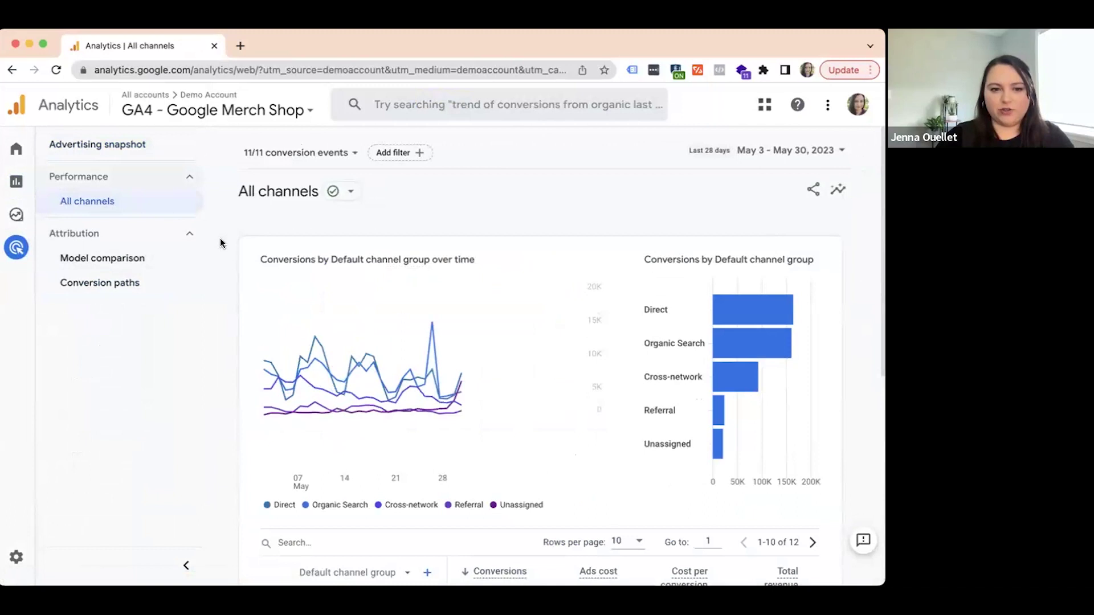
{"action": "scroll", "coordinate": [224, 419], "scroll_direction": "down", "scroll_amount": 1}
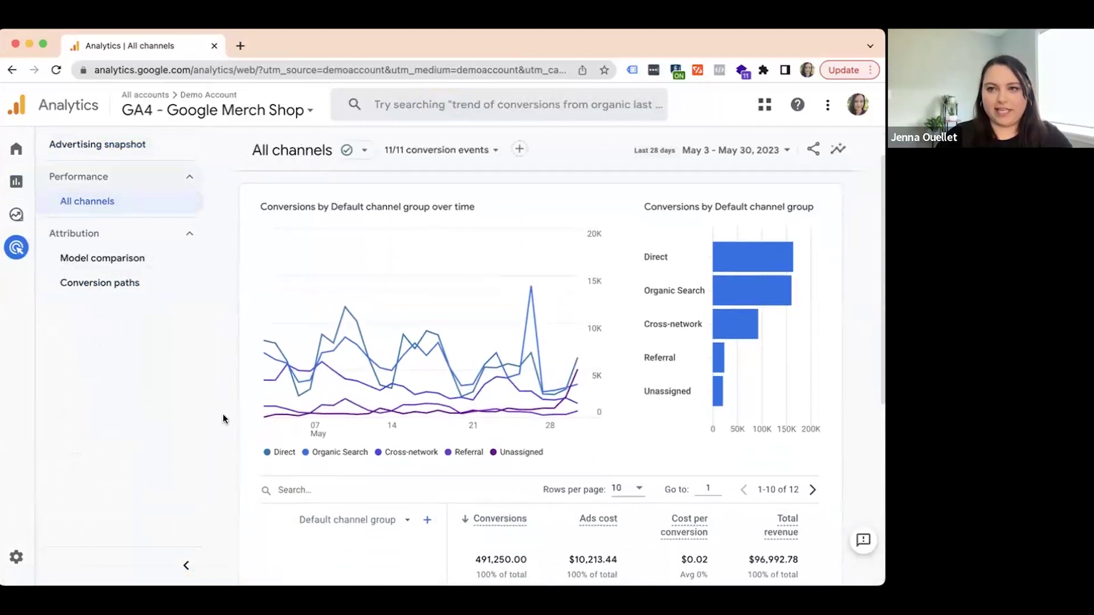
{"action": "scroll", "coordinate": [223, 419], "scroll_direction": "up", "scroll_amount": 1}
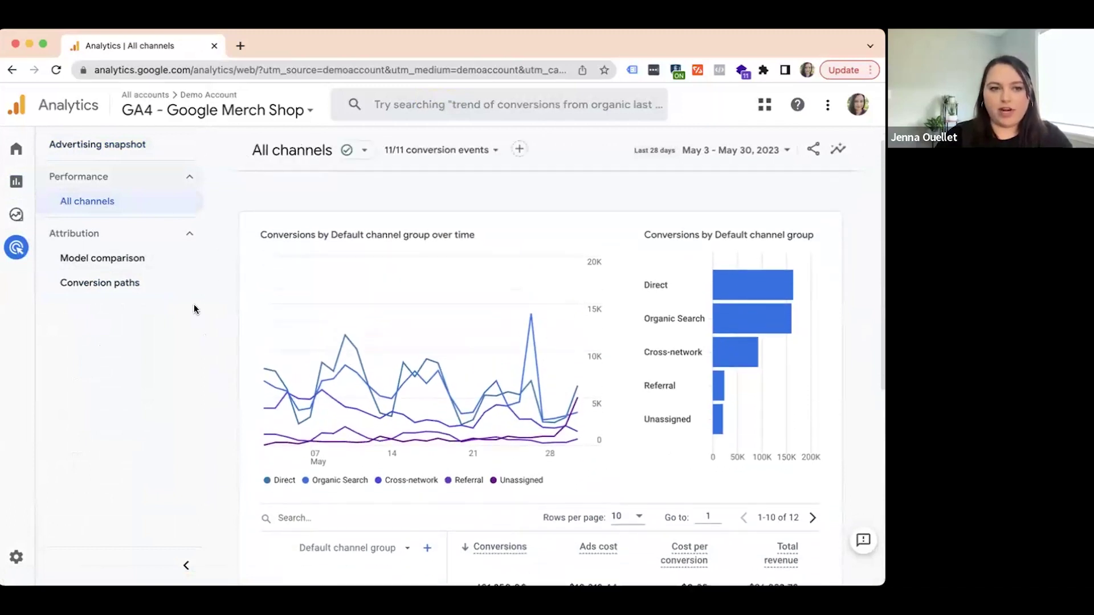
Step: Set Model comparison's first column to the First click model, then view Conversion paths
{"action": "left_click", "coordinate": [139, 260]}
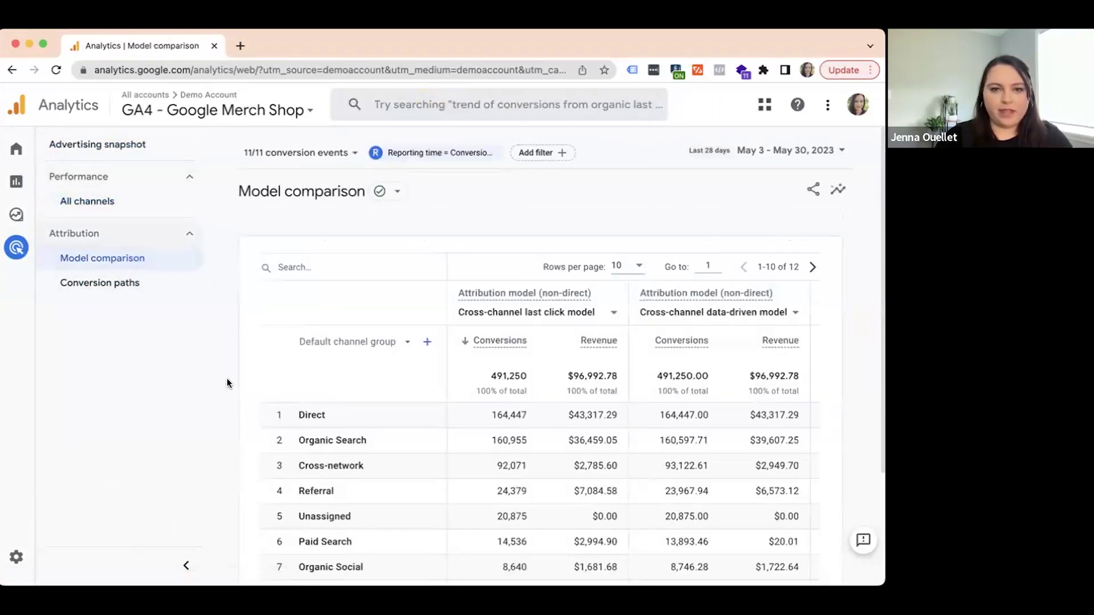
{"action": "scroll", "coordinate": [285, 371], "scroll_direction": "down", "scroll_amount": 2}
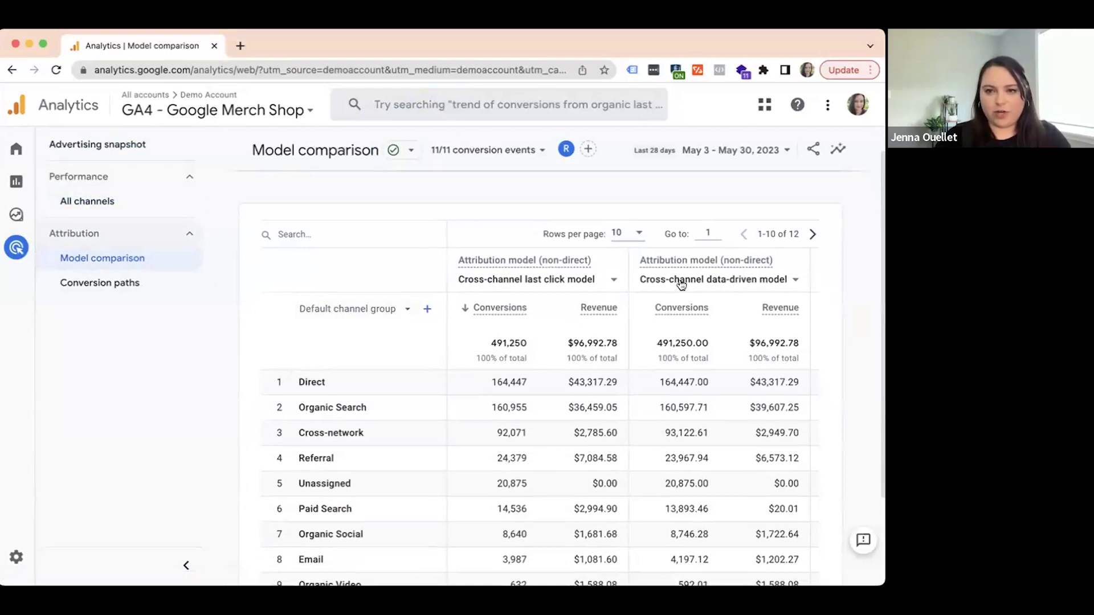
{"action": "left_click", "coordinate": [596, 285]}
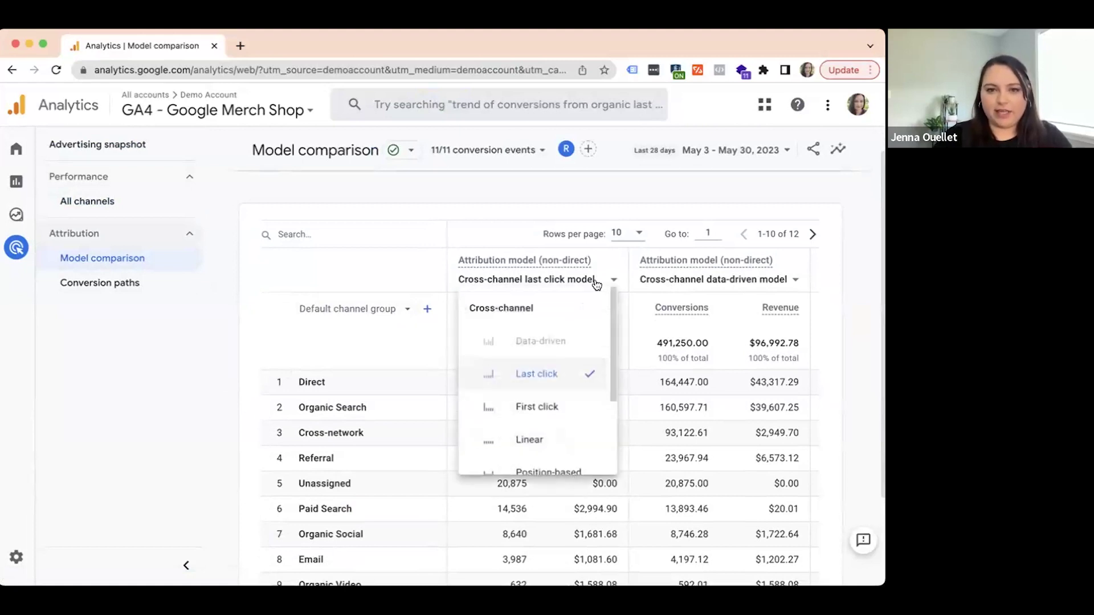
{"action": "left_click", "coordinate": [564, 403]}
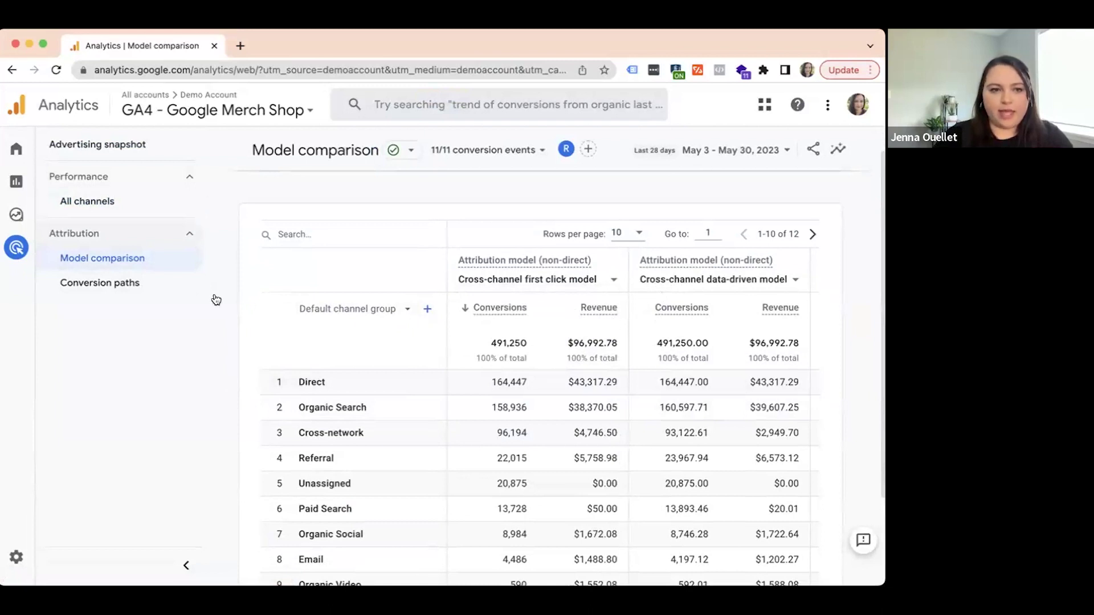
{"action": "left_click", "coordinate": [152, 291]}
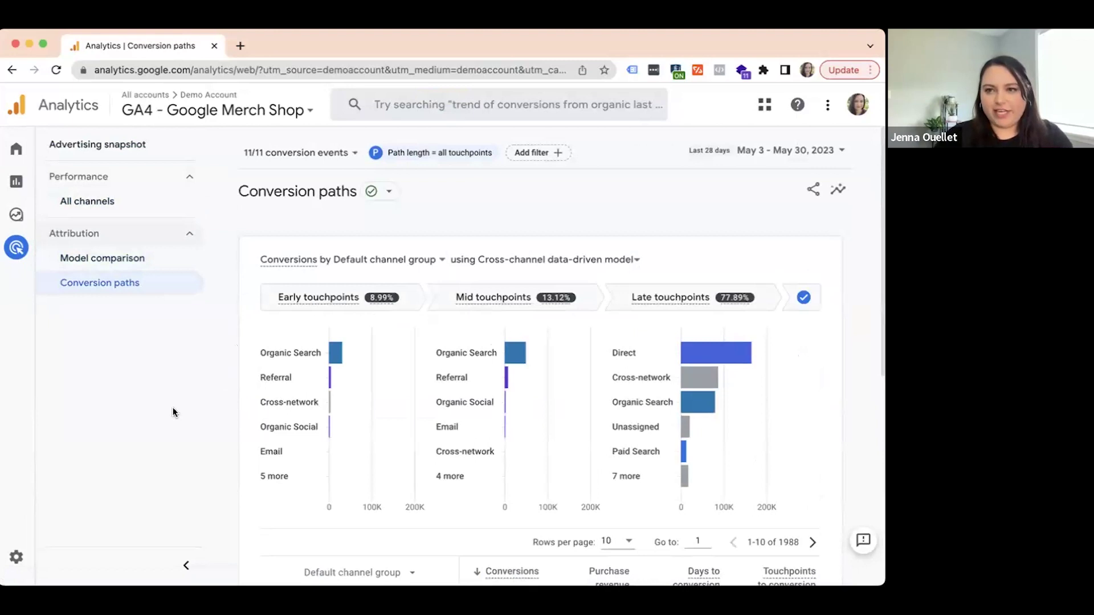
{"action": "mouse_move", "coordinate": [311, 358]}
{"action": "scroll", "coordinate": [310, 363], "scroll_direction": "down", "scroll_amount": 2}
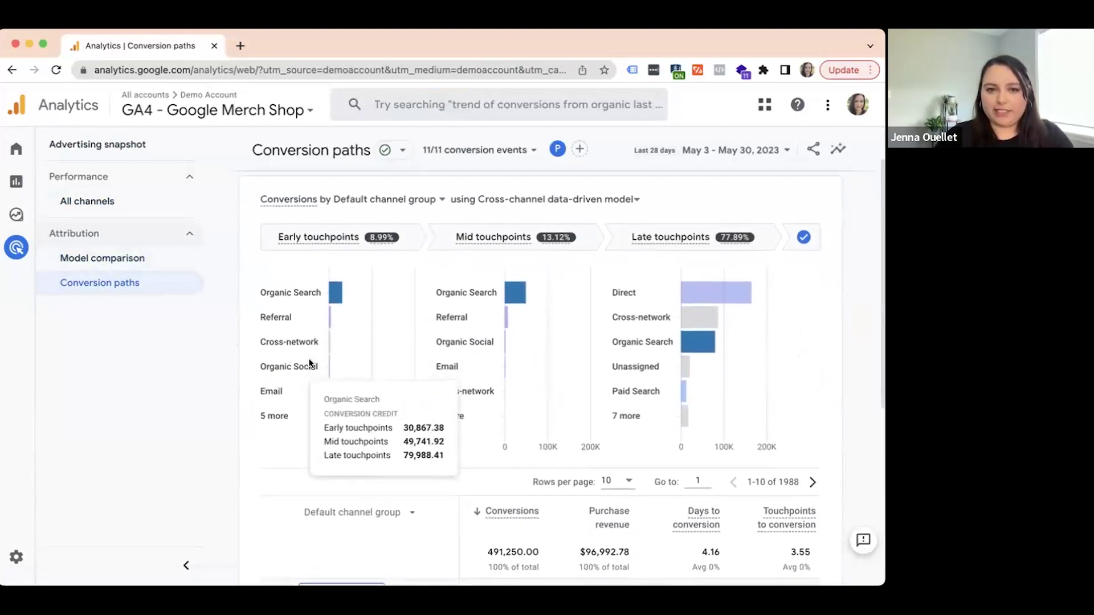
{"action": "scroll", "coordinate": [311, 363], "scroll_direction": "down", "scroll_amount": 5}
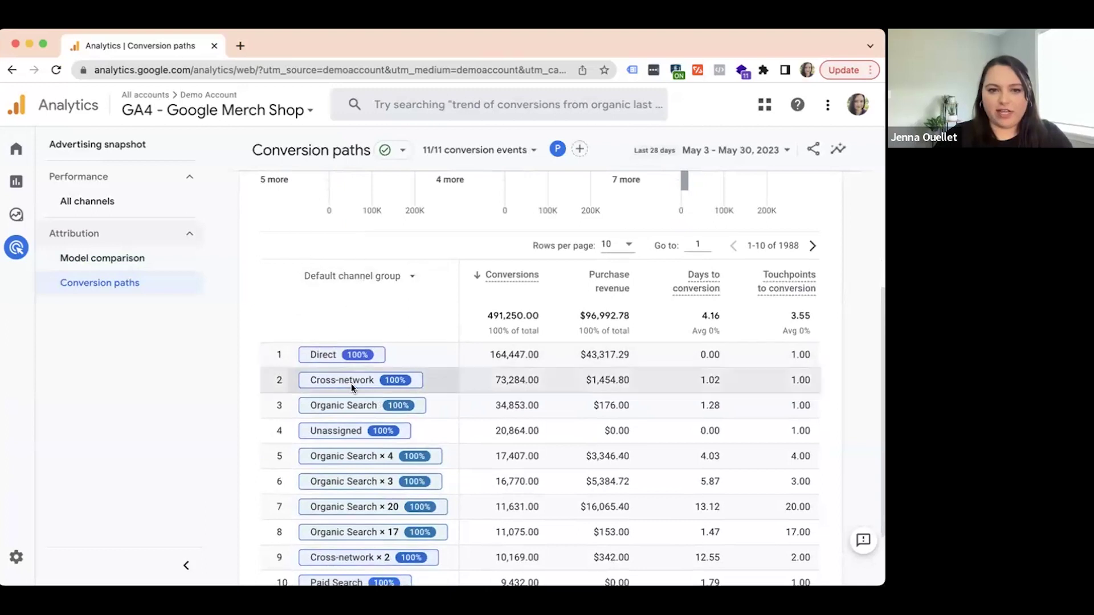
{"action": "scroll", "coordinate": [350, 447], "scroll_direction": "up", "scroll_amount": 5}
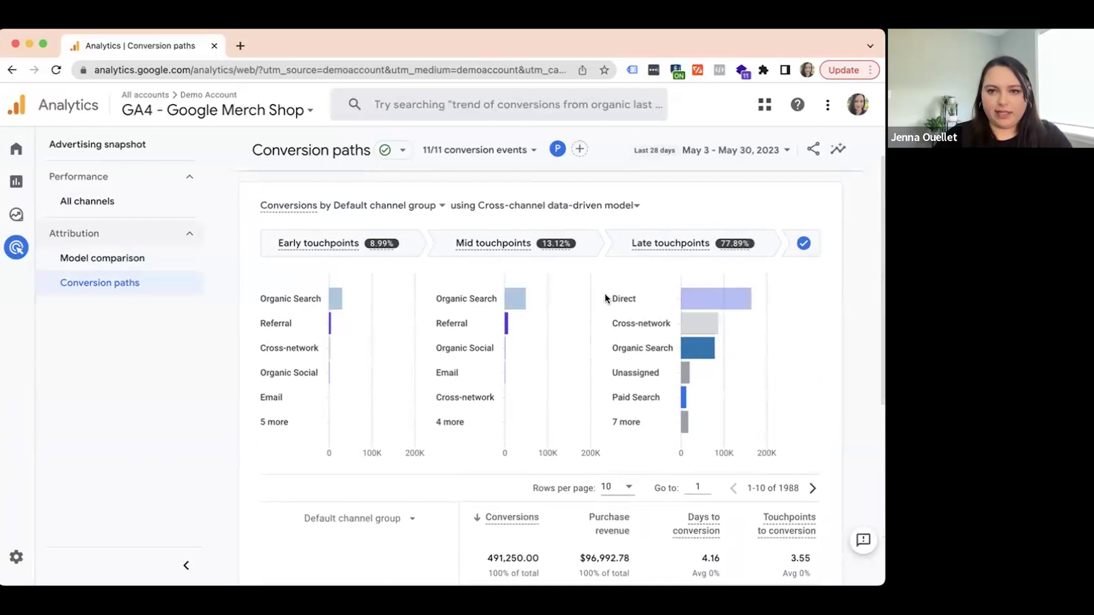
{"action": "mouse_move", "coordinate": [686, 299]}
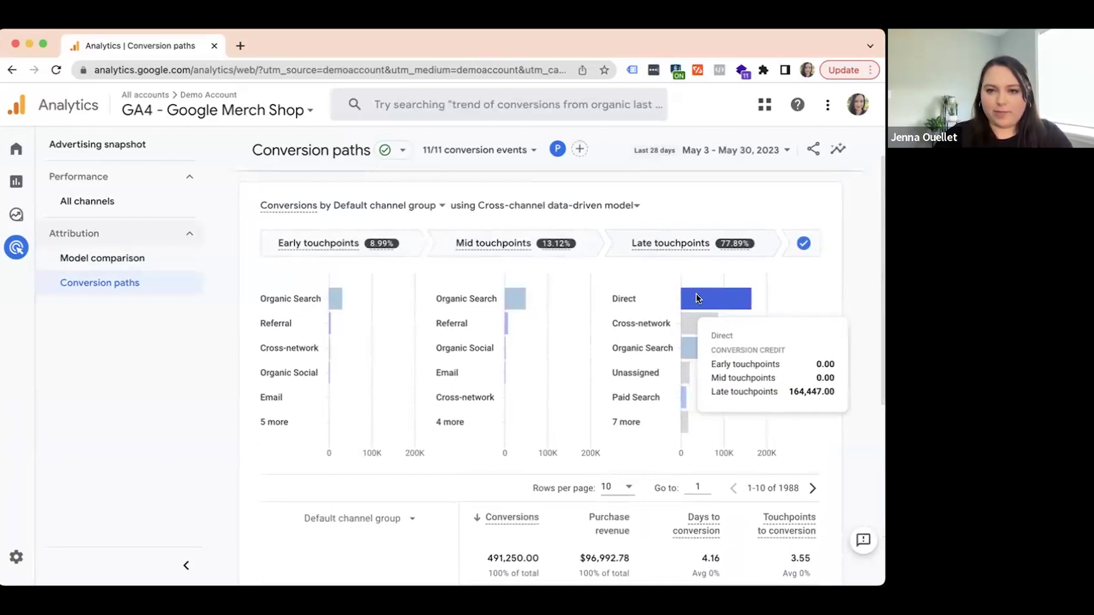
{"action": "mouse_move", "coordinate": [662, 431]}
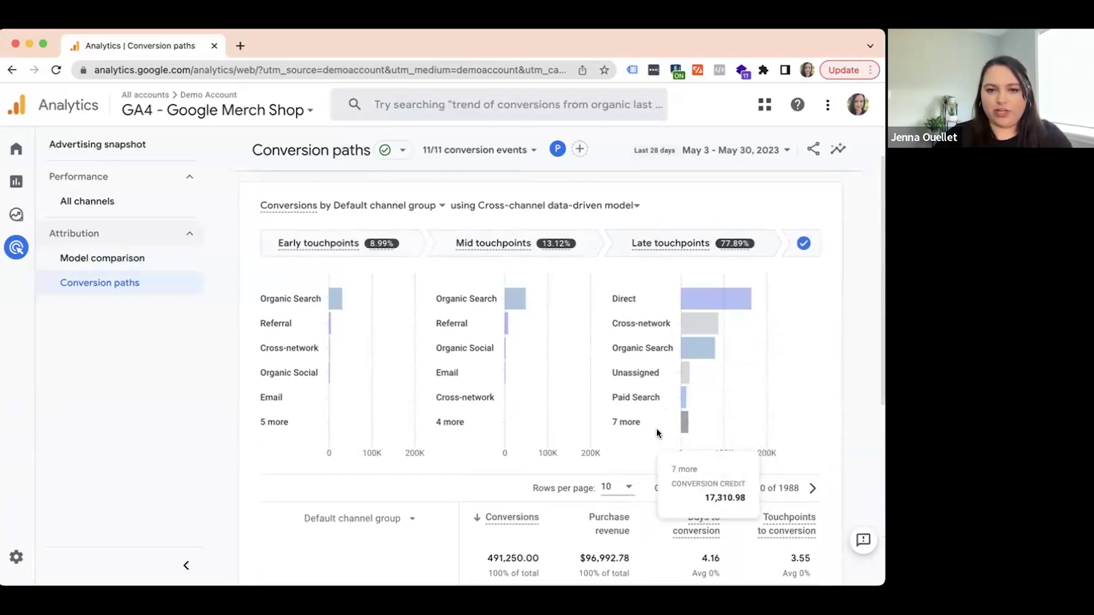
{"action": "scroll", "coordinate": [497, 464], "scroll_direction": "down", "scroll_amount": 1}
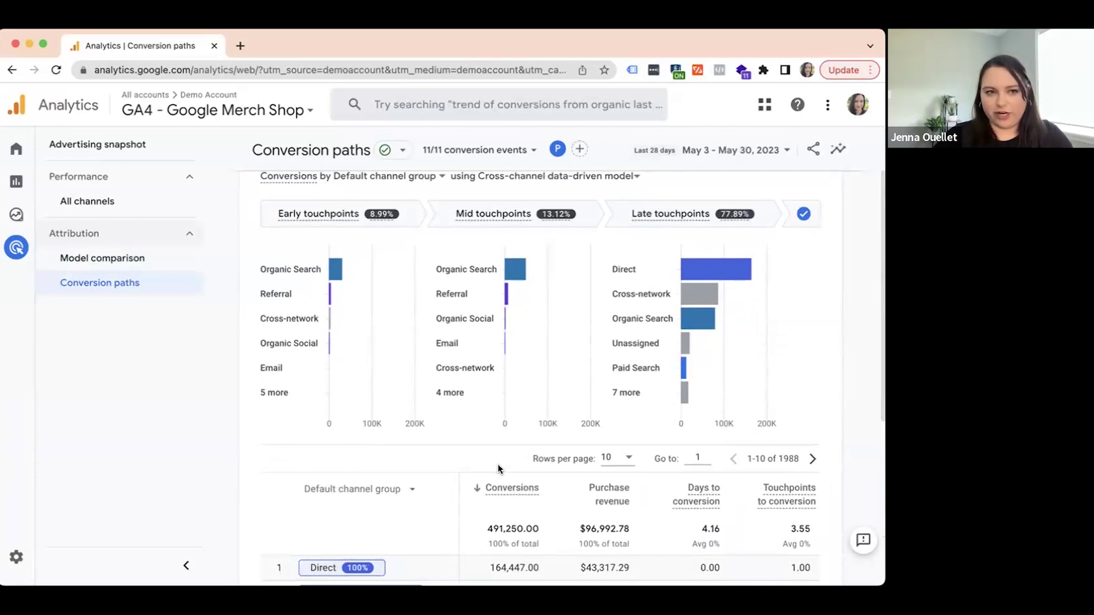